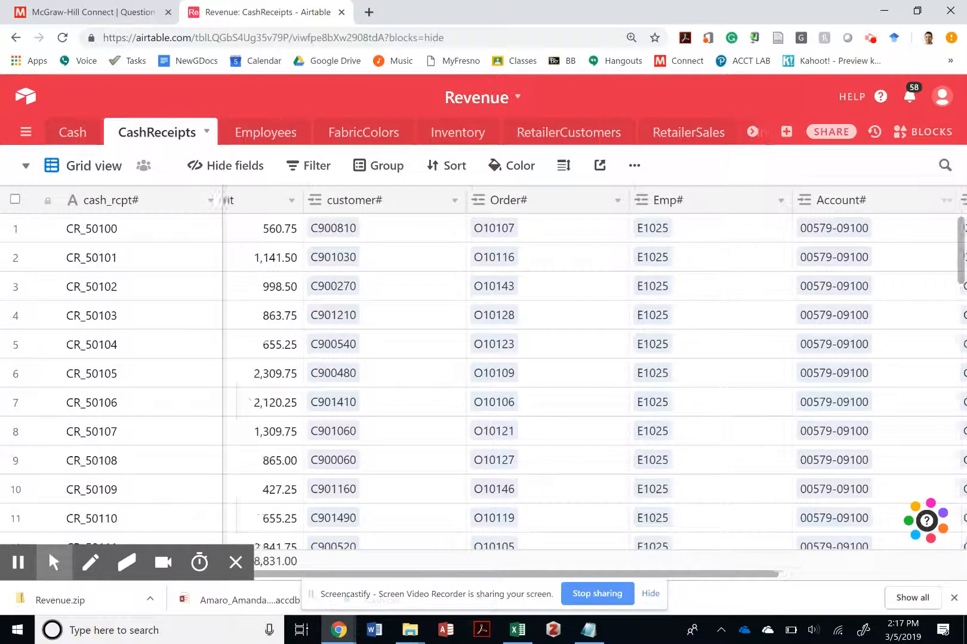
- Examine the linked-record columns of the CashReceipts table, including Order#, Emp#, Account# and RetailerSales, and open the FabricColors table
scroll(483, 382, "right", 5)
scroll(549, 229, "right", 1)
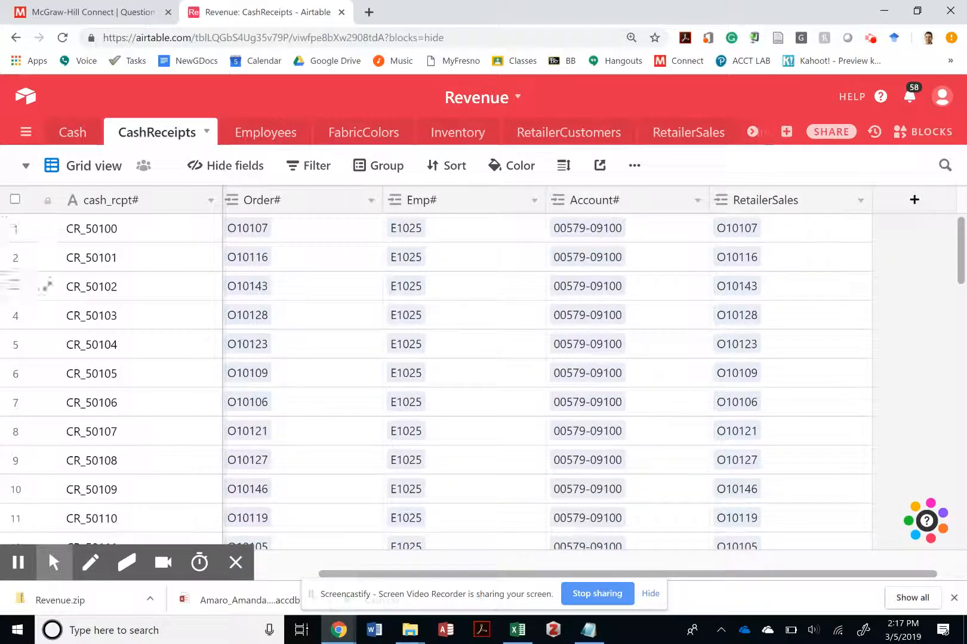
scroll(410, 275, "left", 8)
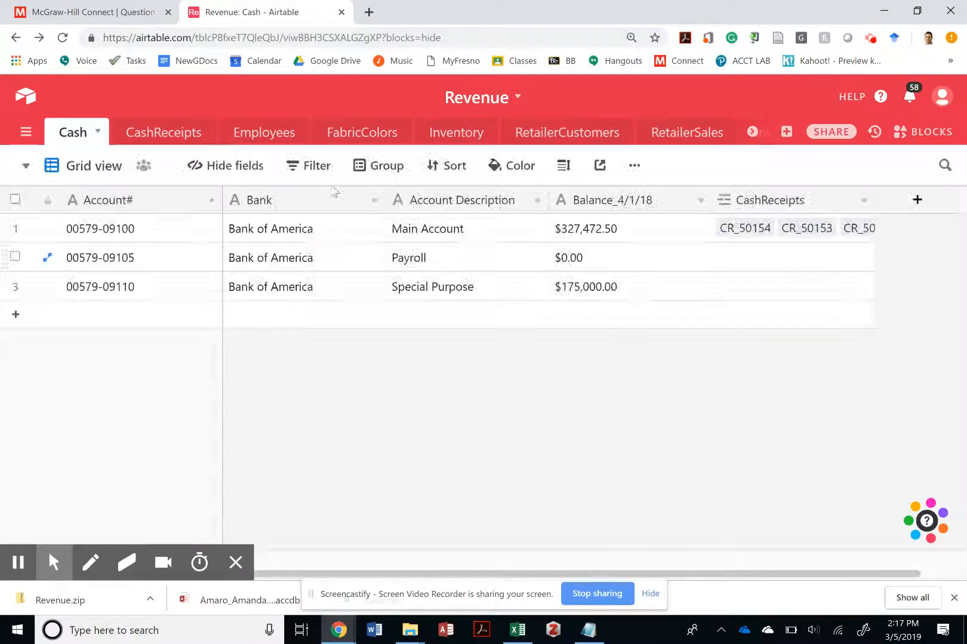
left_click(360, 134)
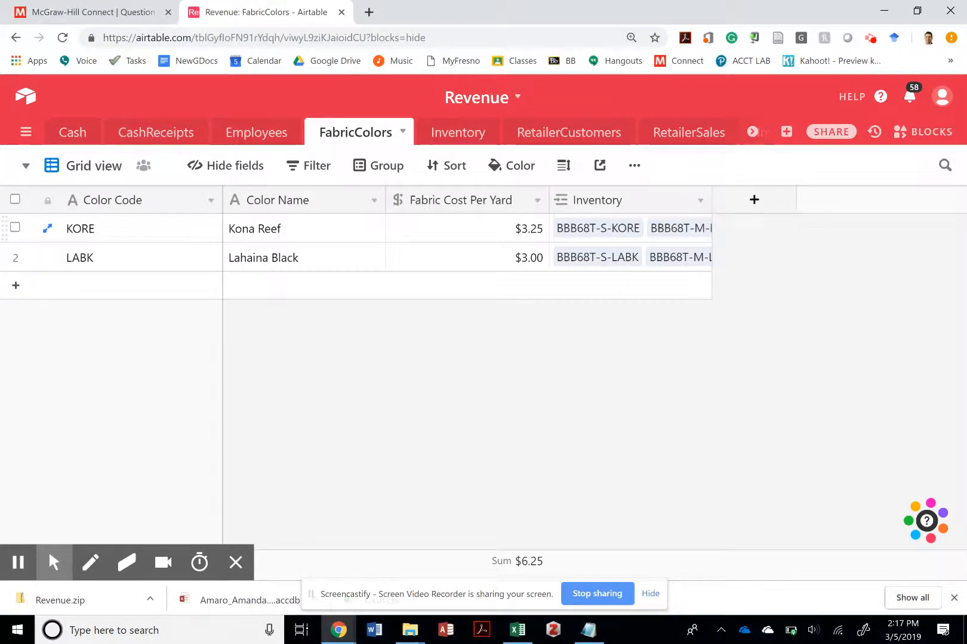
- Open the Inventory table and examine its columns from RetailerSalesDetails back to Type_Code, without applying a sort
left_click(457, 132)
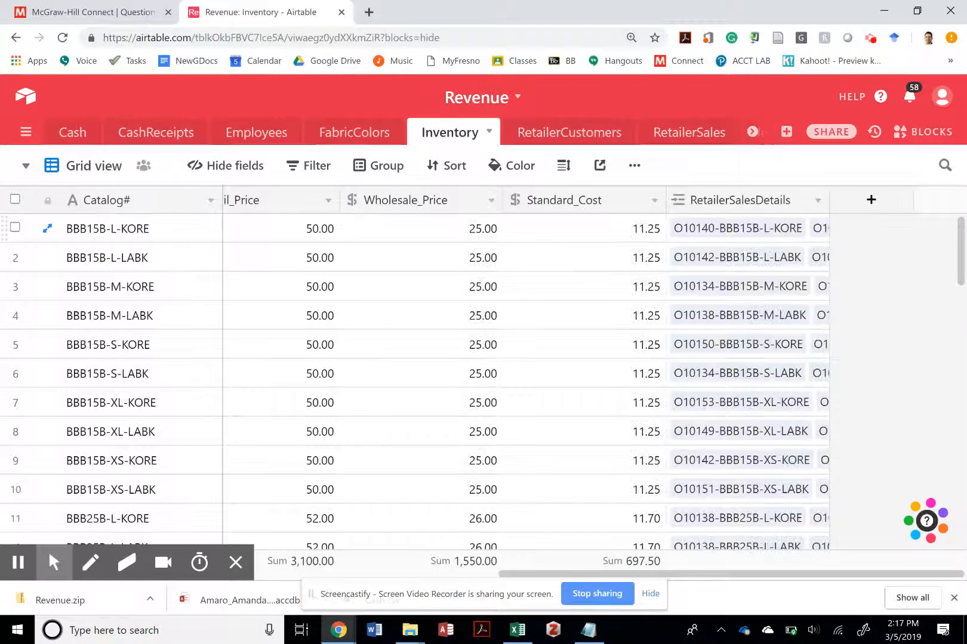
left_click(446, 165)
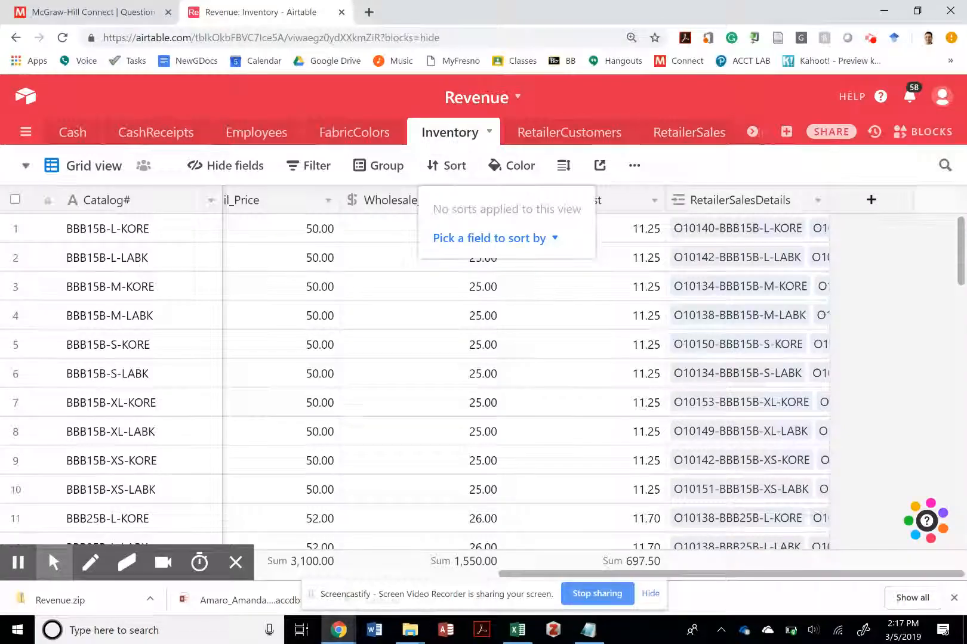
scroll(446, 258, "left", 3)
scroll(442, 258, "left", 1)
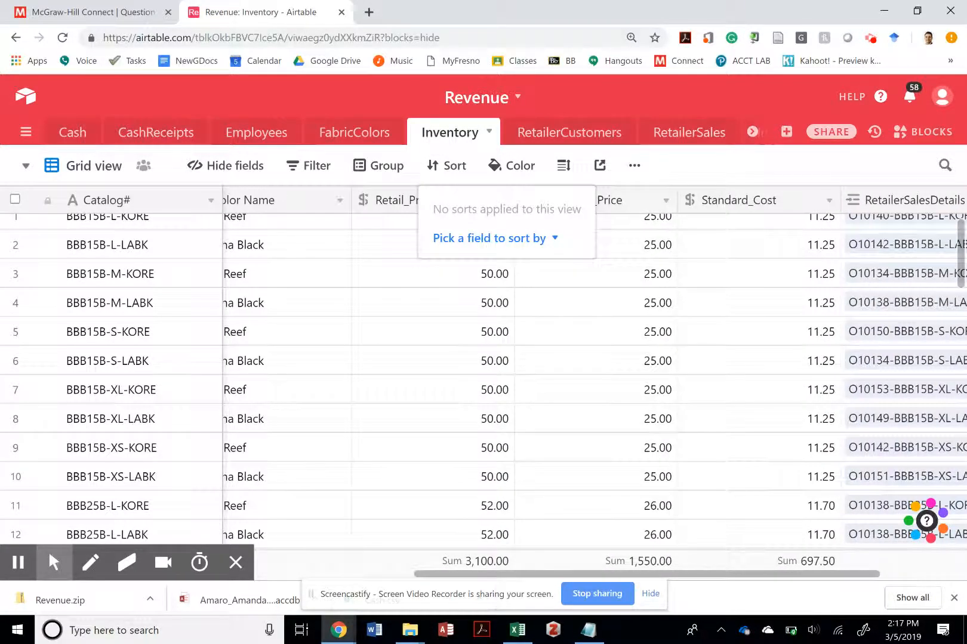
scroll(320, 291, "left", 5)
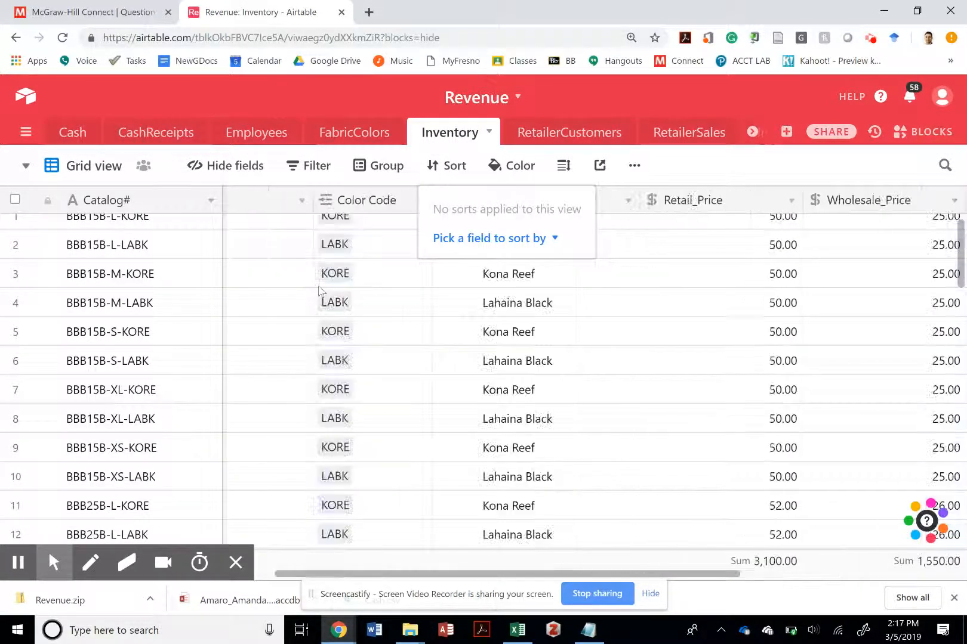
scroll(320, 292, "up", 1)
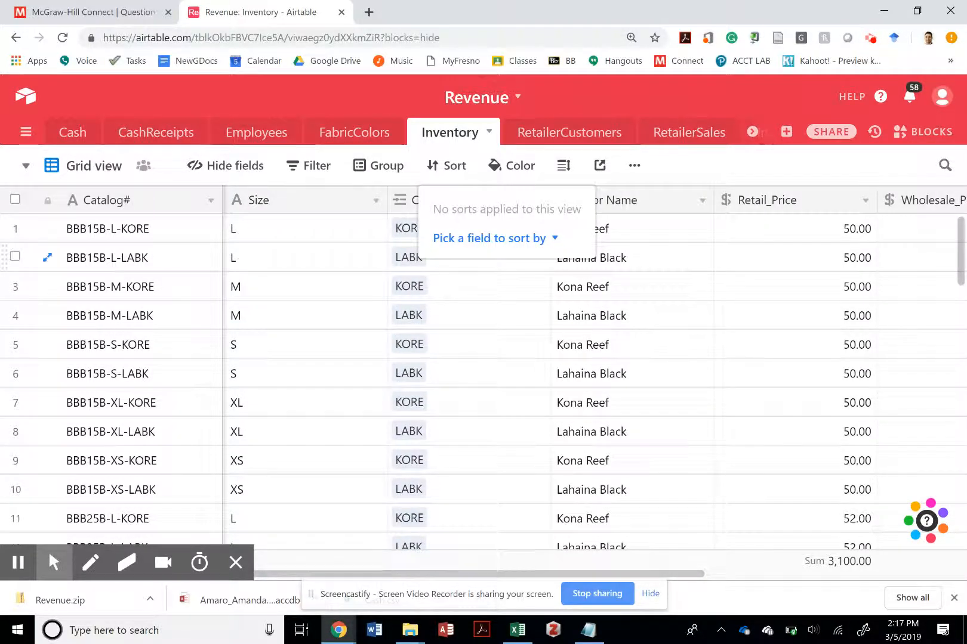
left_click(506, 291)
scroll(328, 280, "left", 5)
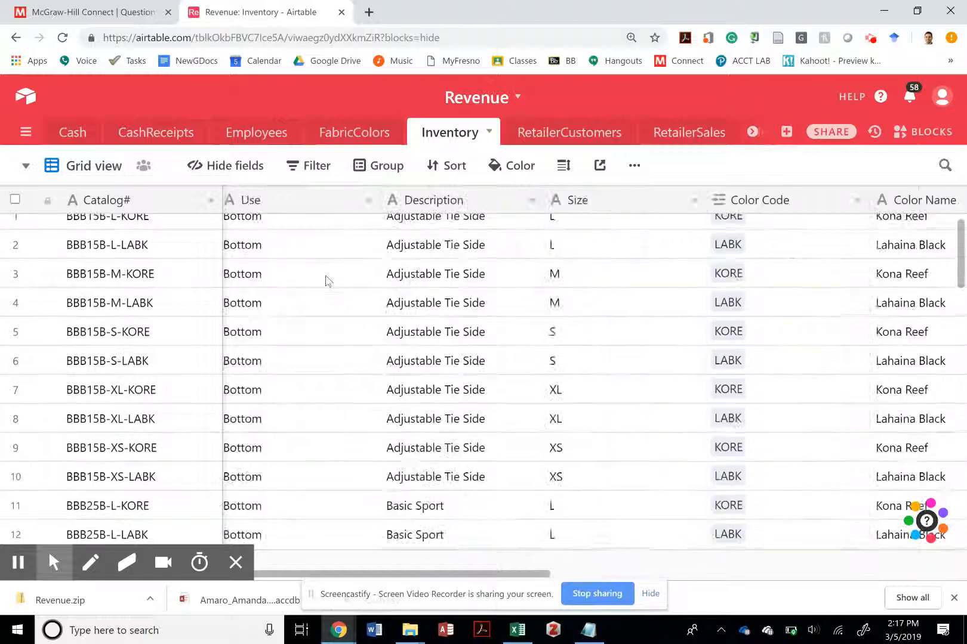
scroll(325, 280, "left", 3)
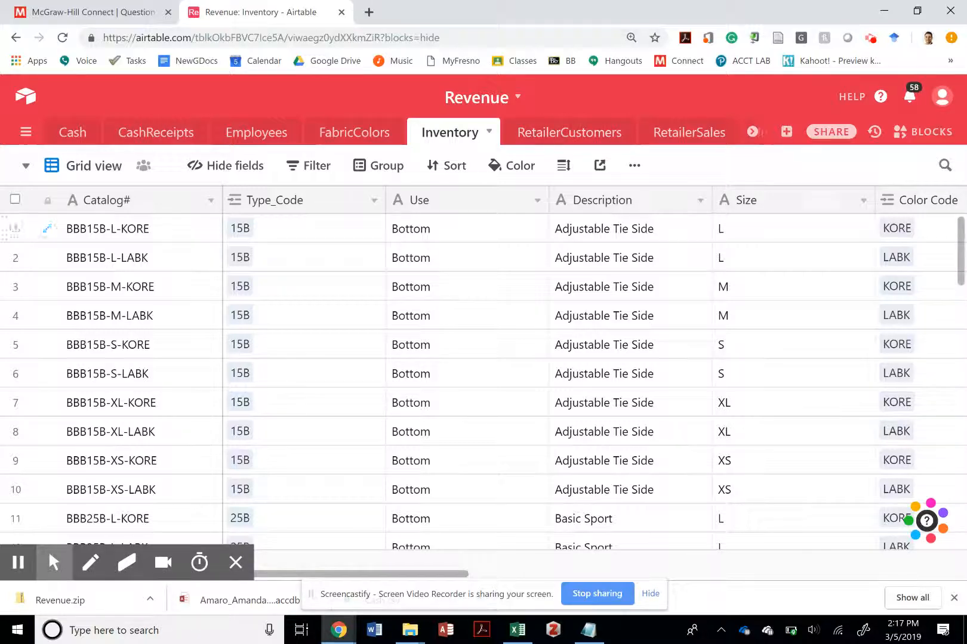
- In the FabricColors table, widen the Inventory column so more of the linked catalog items fit
left_click(352, 139)
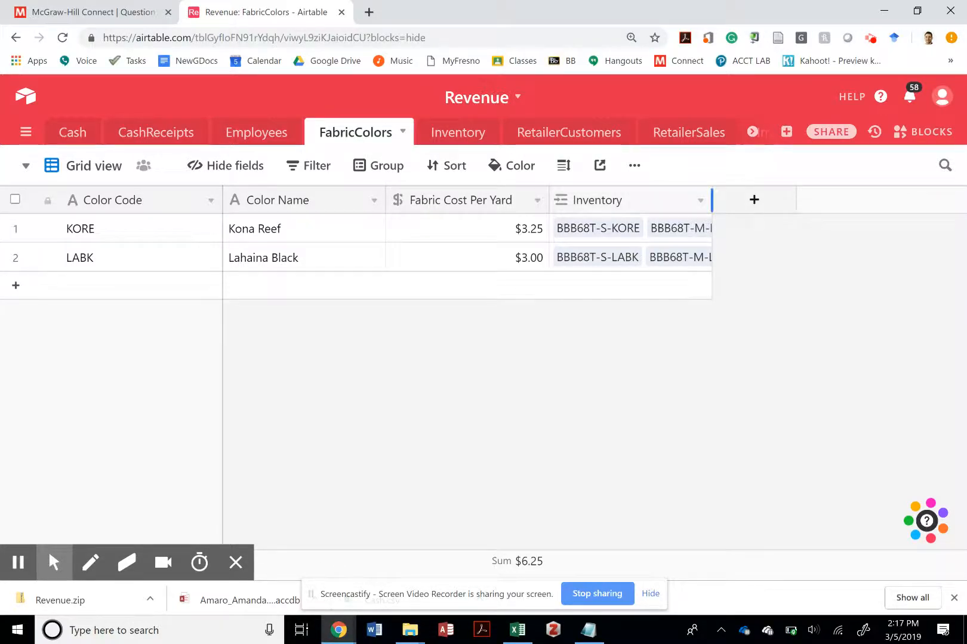
left_click_drag(711, 199, 949, 197)
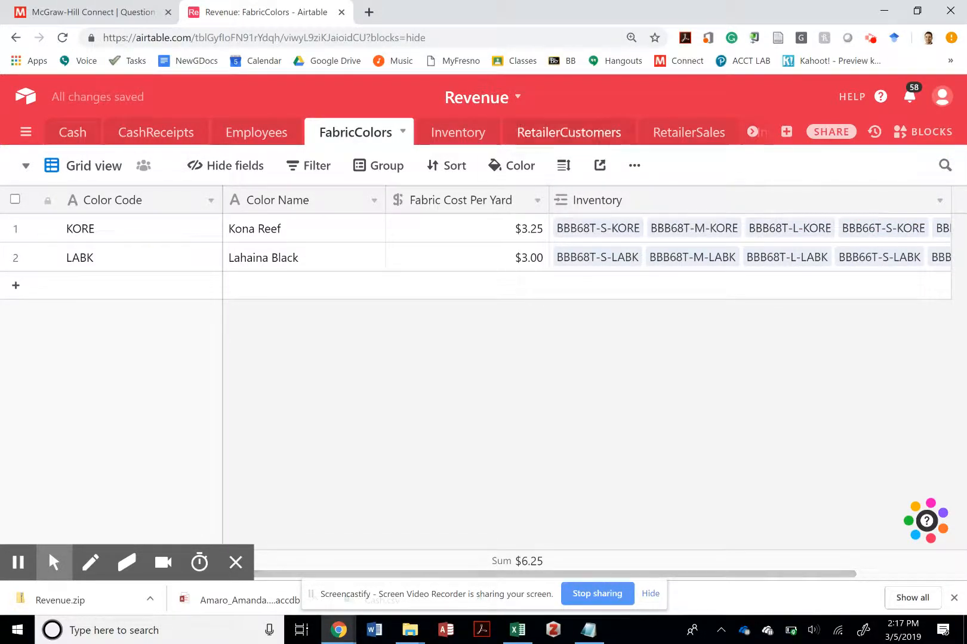
- Open the RetailerCustomers table and examine its customer details and the linked salesrep#, CashReceipts and RetailerSales columns
left_click(568, 132)
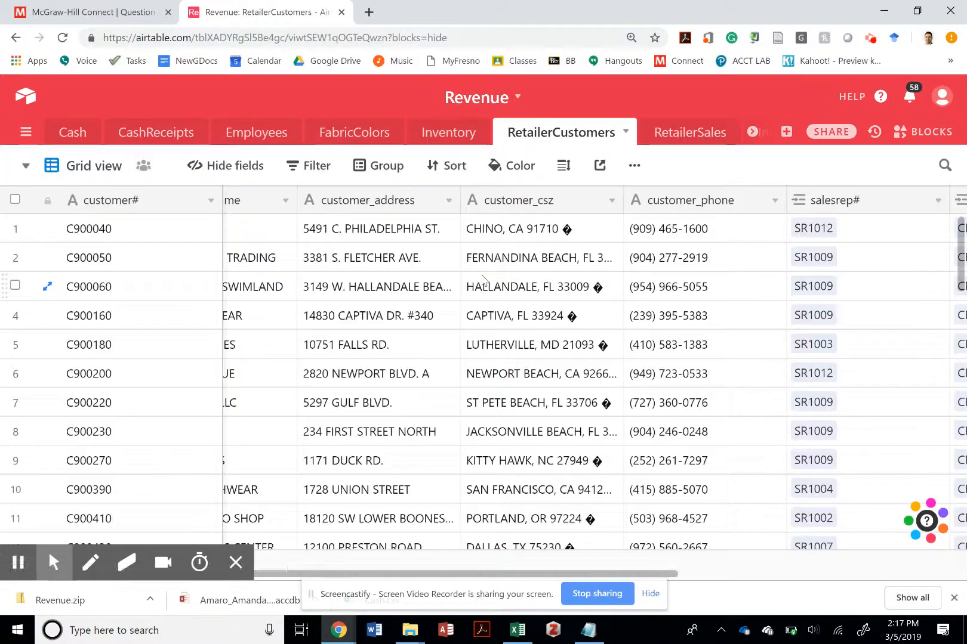
scroll(407, 309, "left", 2)
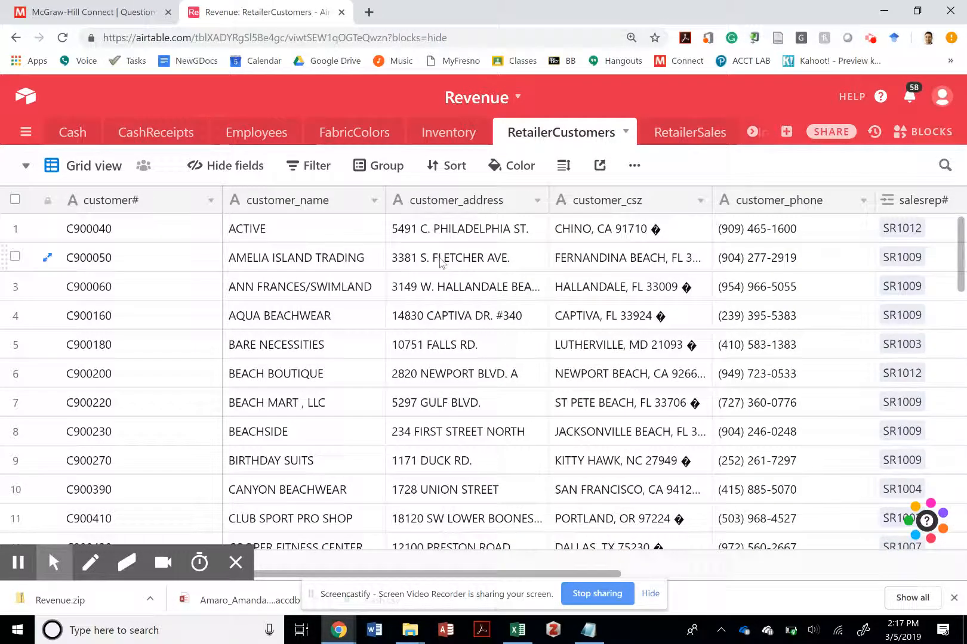
scroll(442, 282, "right", 4)
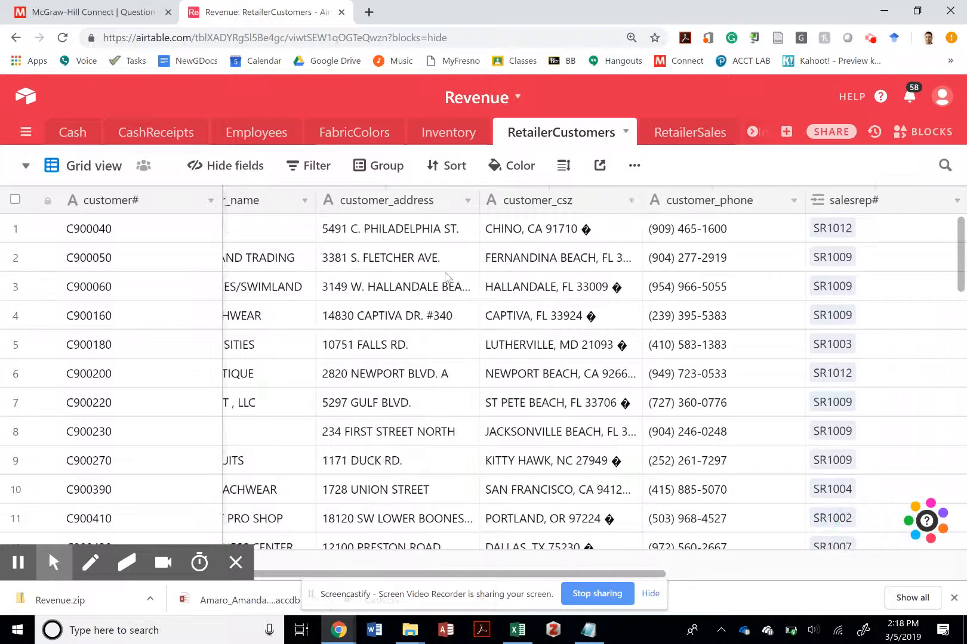
scroll(593, 385, "right", 4)
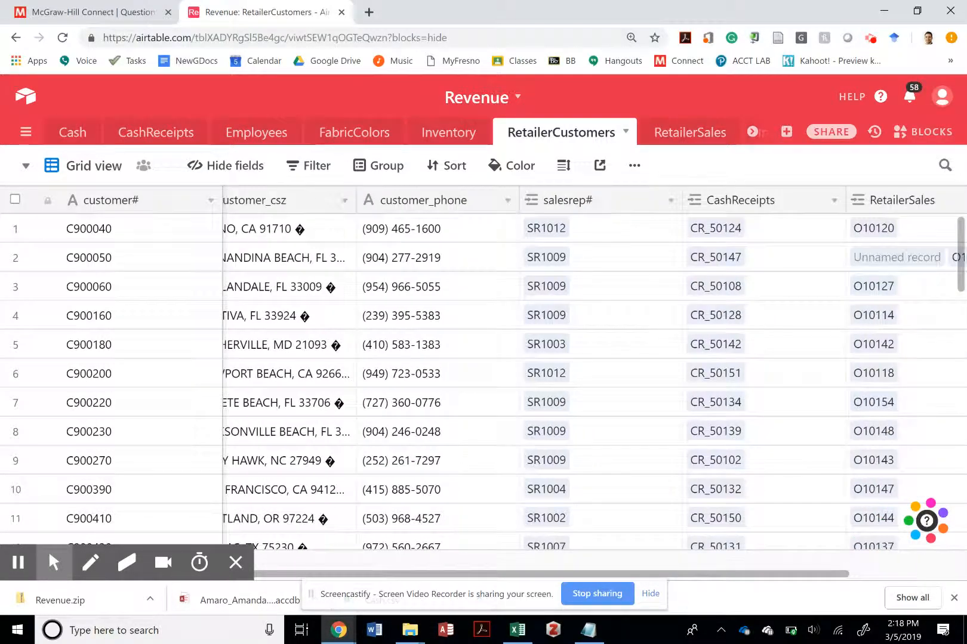
scroll(593, 385, "right", 3)
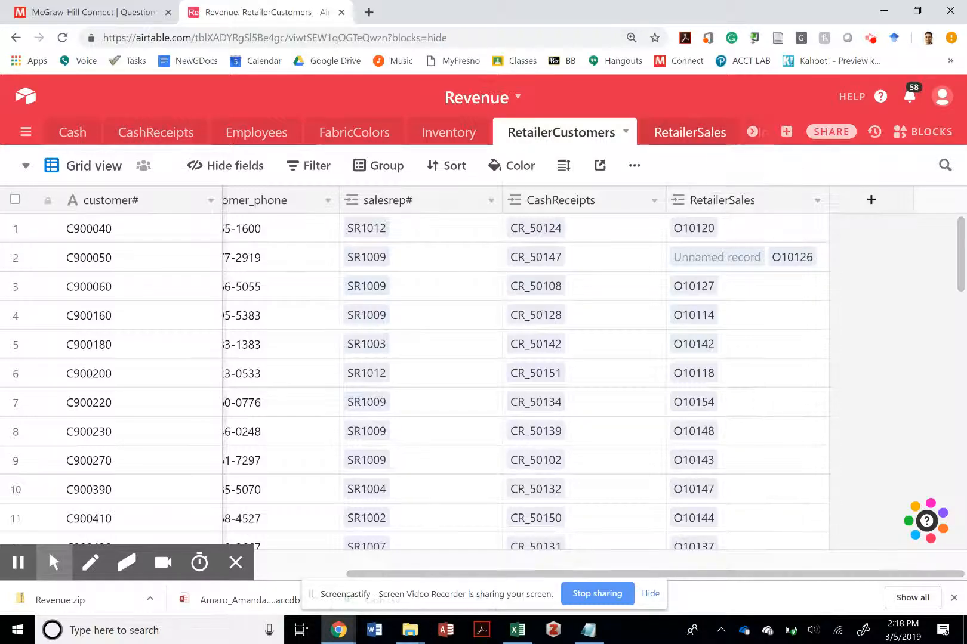
- Open the RetailerSales table and examine its columns from GrandTotal back to the order dates and the linked customer and employee fields
left_click(690, 131)
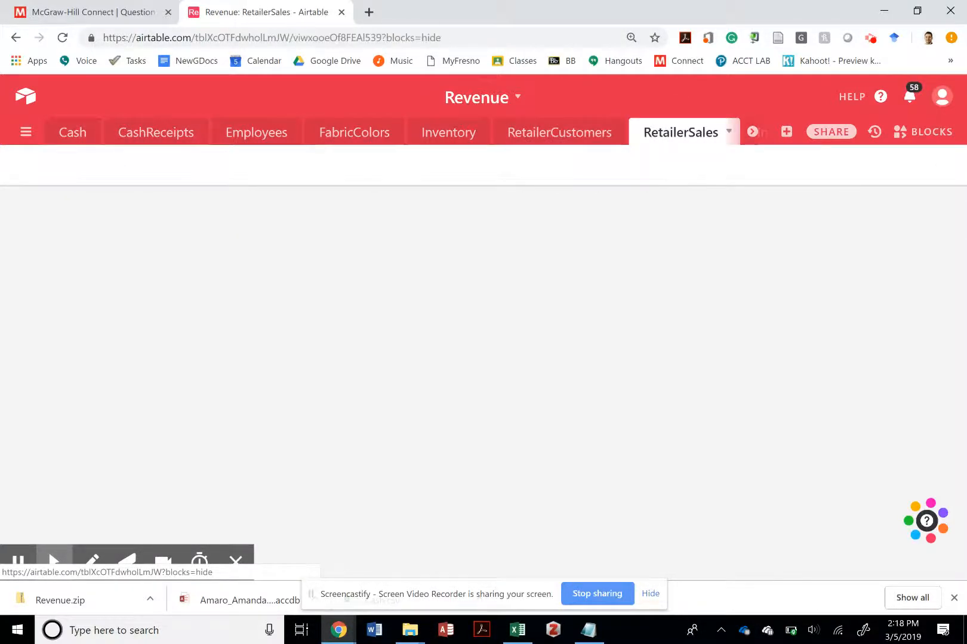
scroll(427, 324, "left", 5)
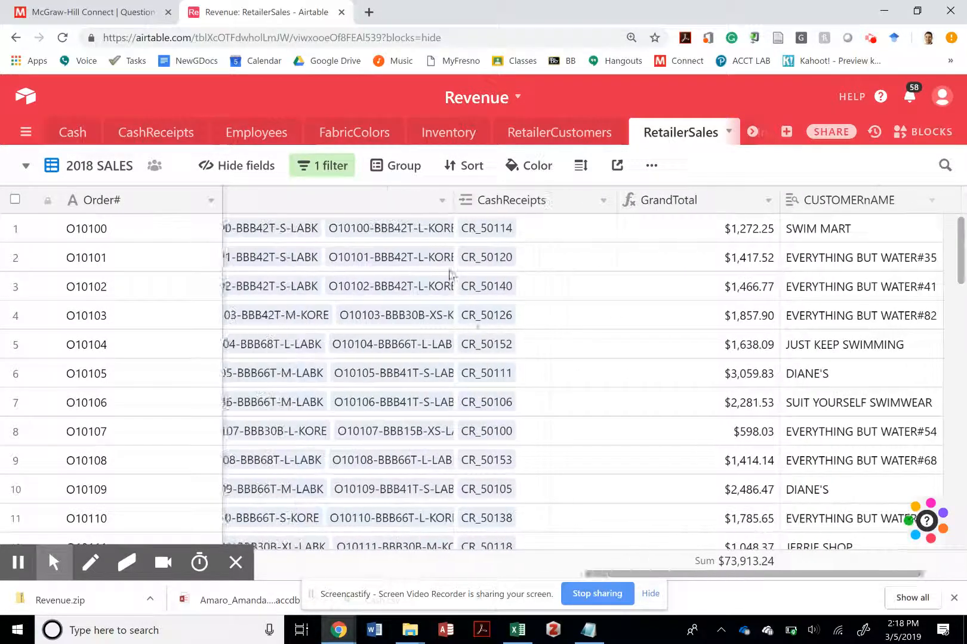
scroll(594, 384, "left", 3)
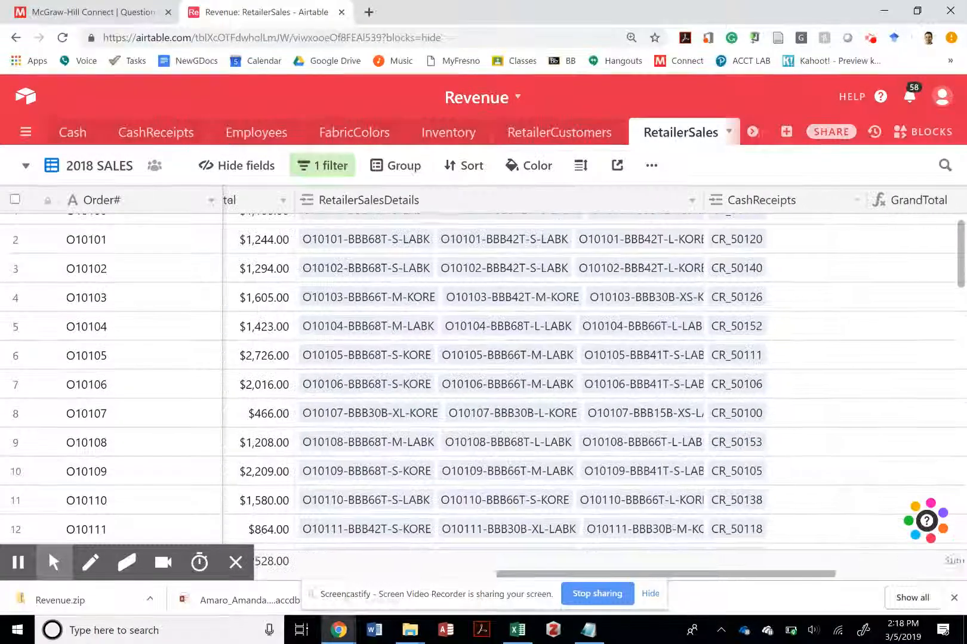
scroll(483, 382, "left", 10)
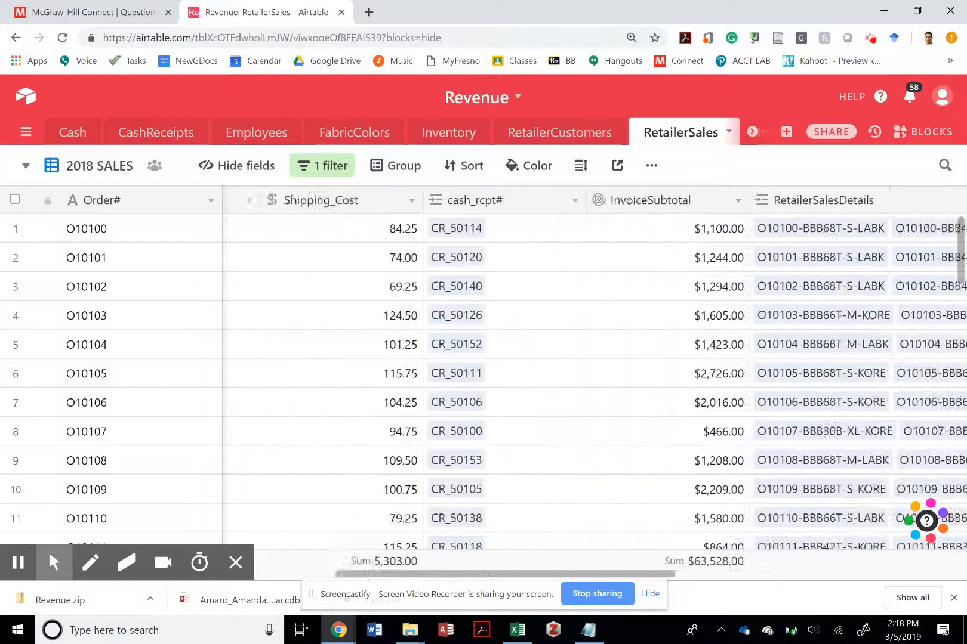
scroll(483, 381, "left", 3)
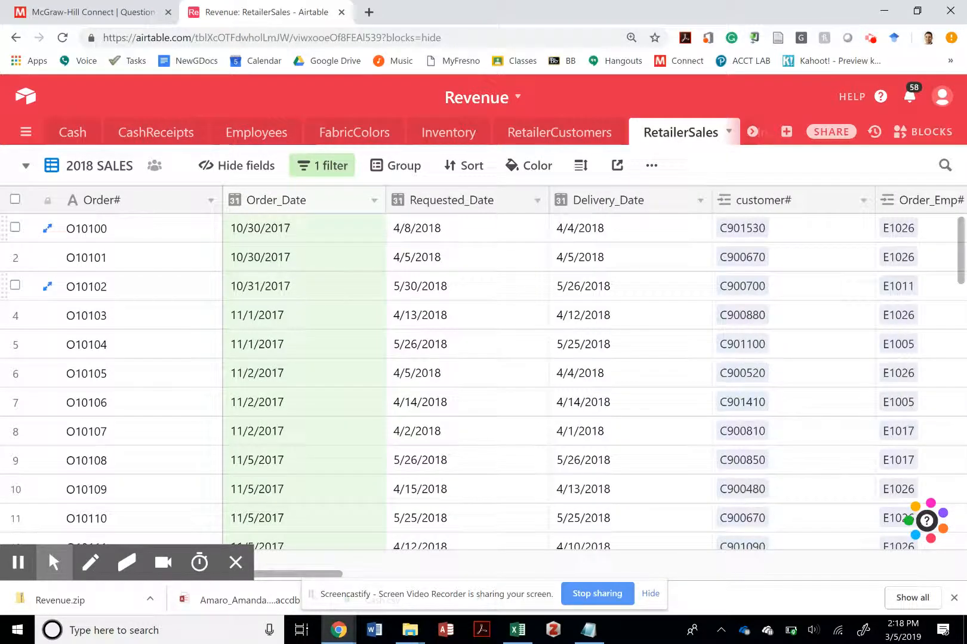
scroll(595, 382, "right", 2)
scroll(614, 381, "right", 5)
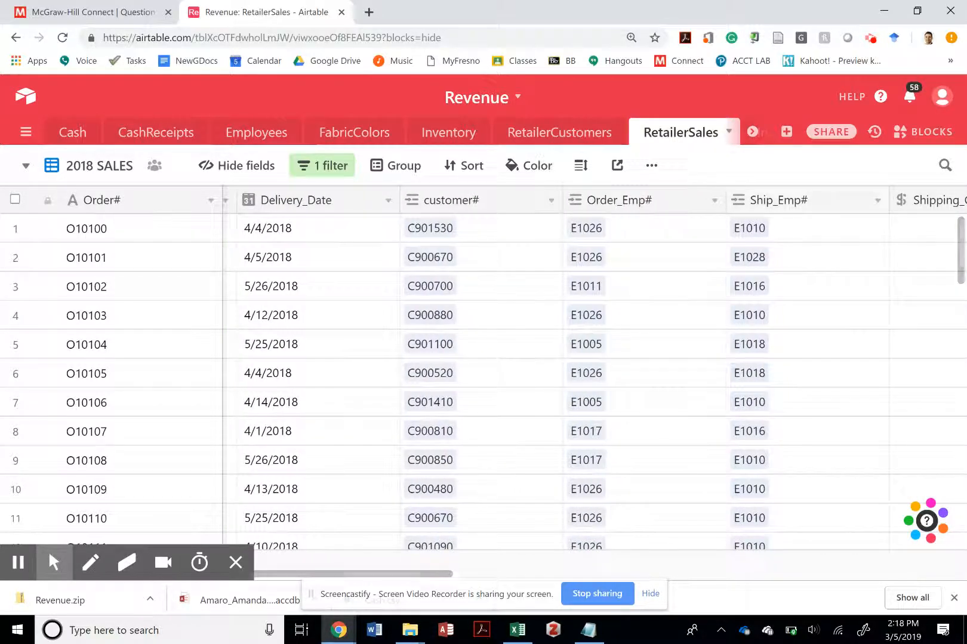
- Open the RetailerSalesDetails table and examine its Catalog#, Wholesale_Price, Qty_Ordered and Amount columns
left_click(752, 132)
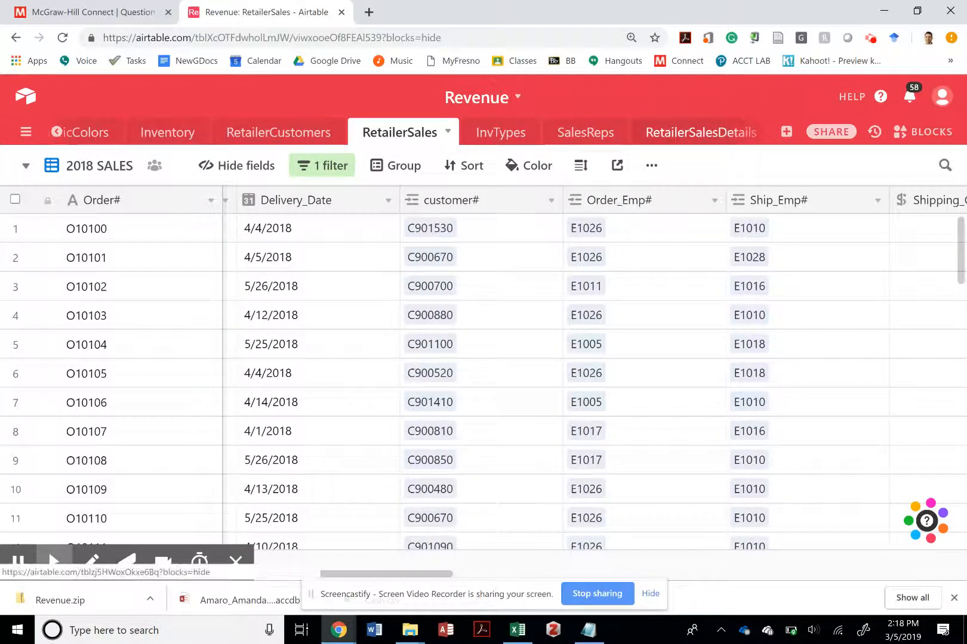
left_click(692, 134)
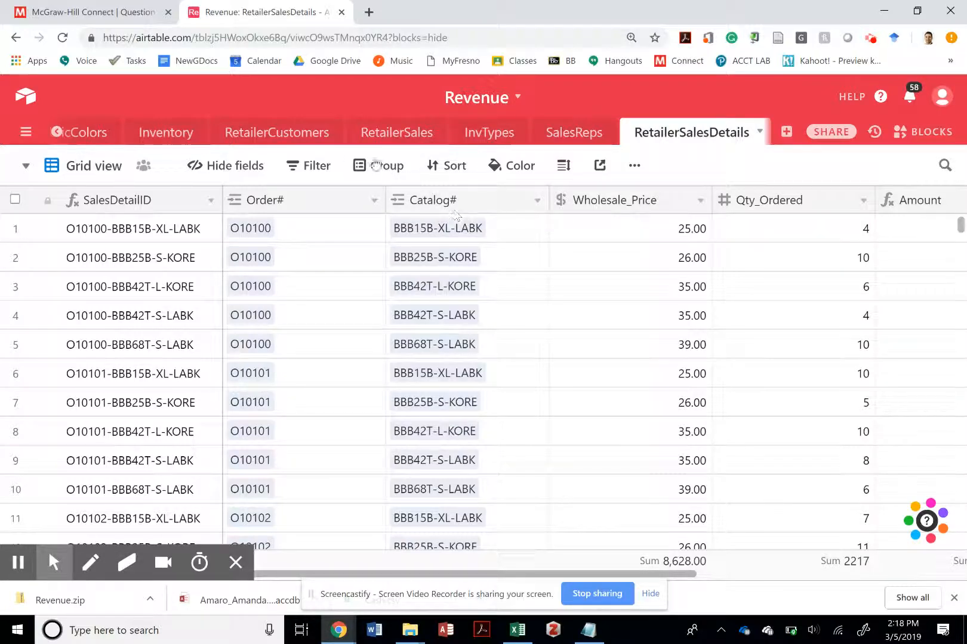
scroll(15, 289, "right", 3)
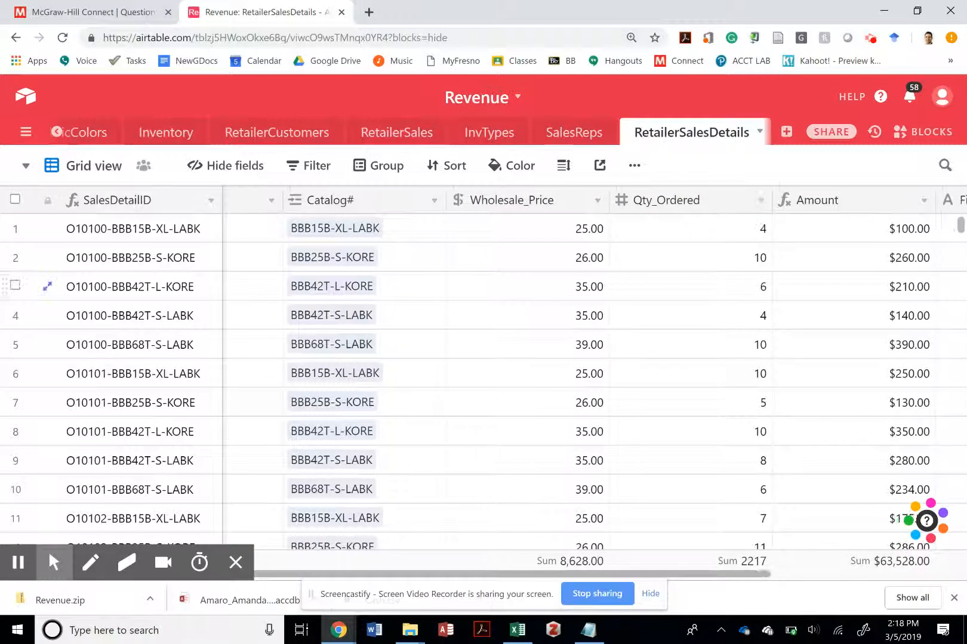
scroll(15, 286, "right", 3)
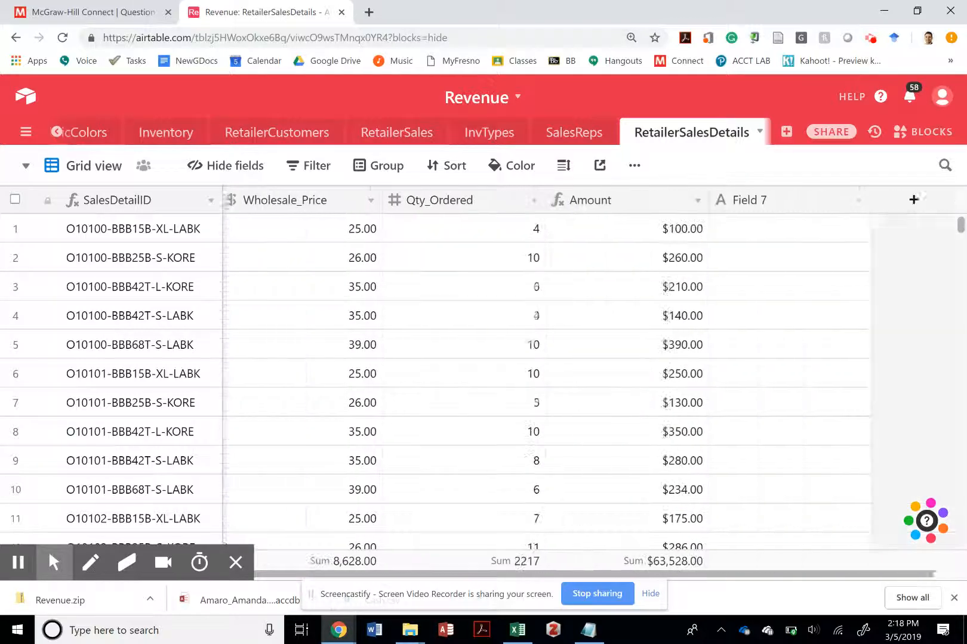
scroll(545, 382, "right", 1)
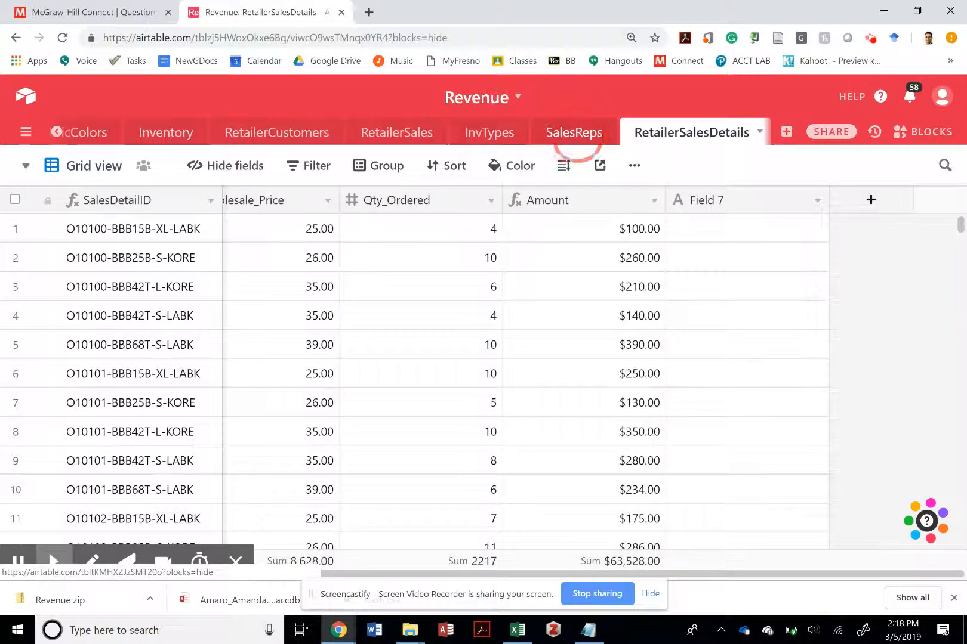
- View the SalesReps table and return to RetailerSalesDetails to review its columns from Order# to Amount
left_click(574, 132)
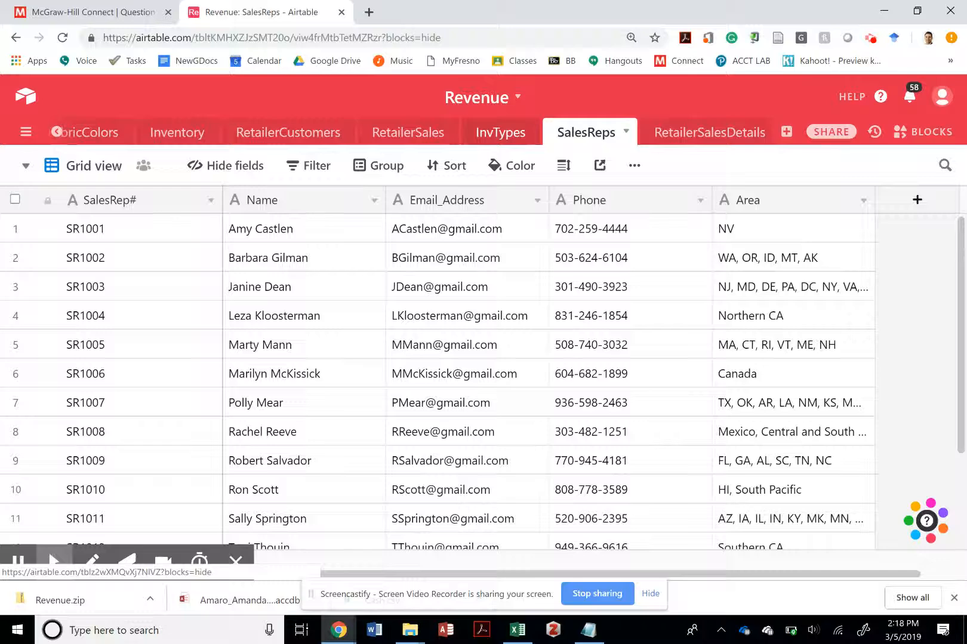
left_click(710, 131)
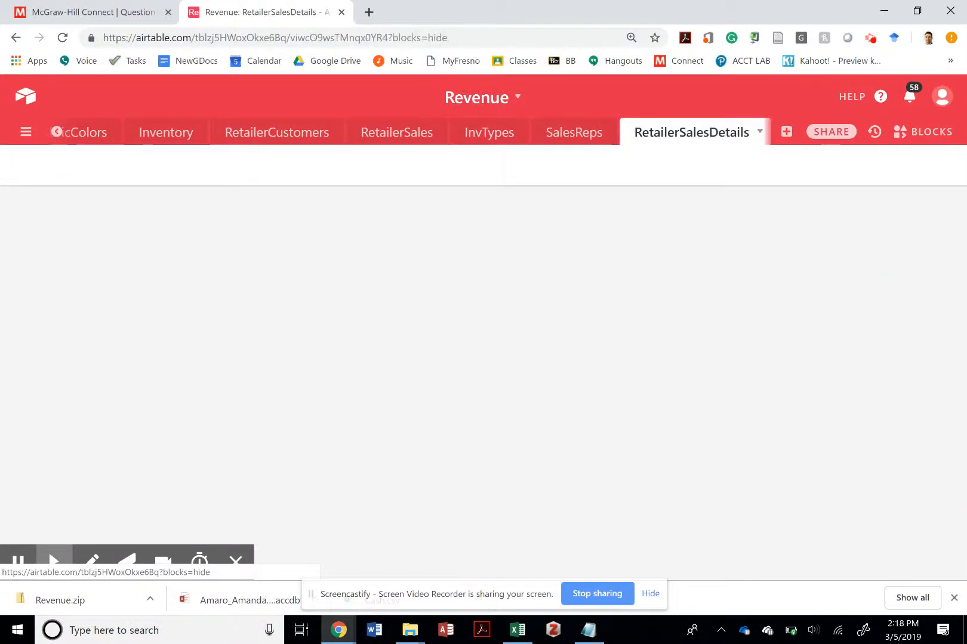
scroll(533, 226, "left", 5)
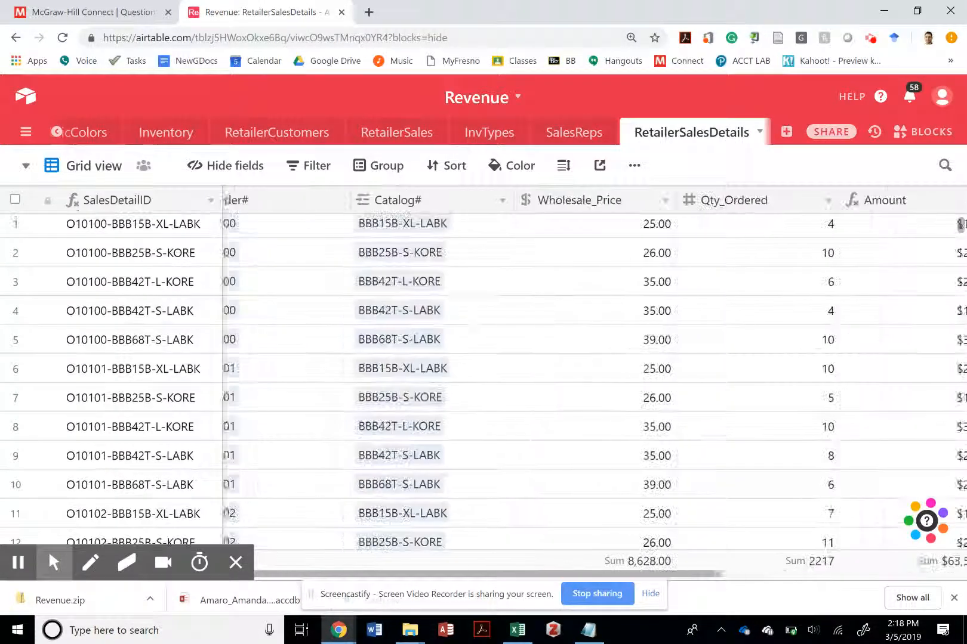
scroll(472, 325, "left", 1)
scroll(472, 325, "up", 1)
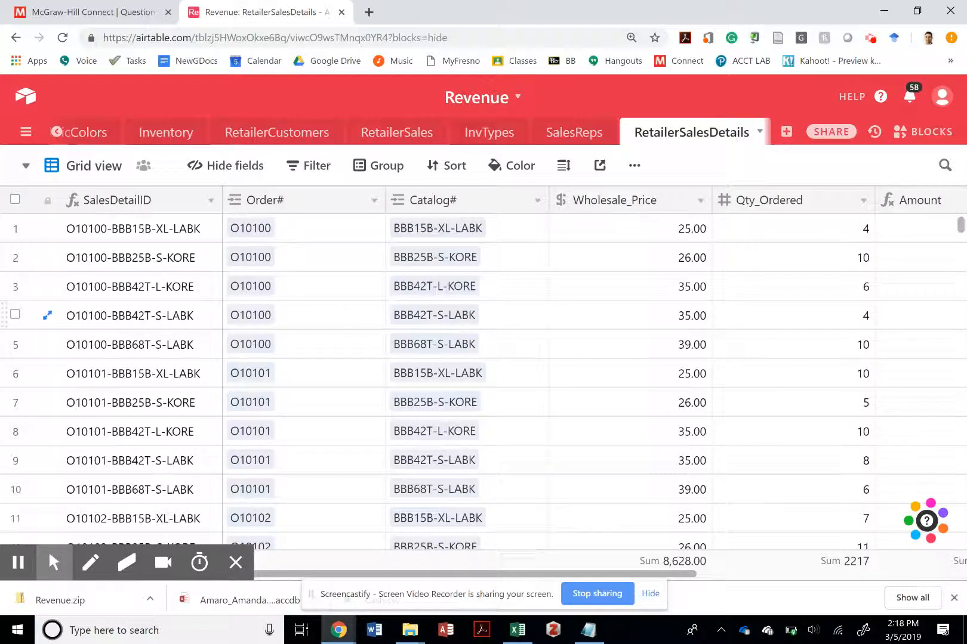
scroll(472, 315, "right", 3)
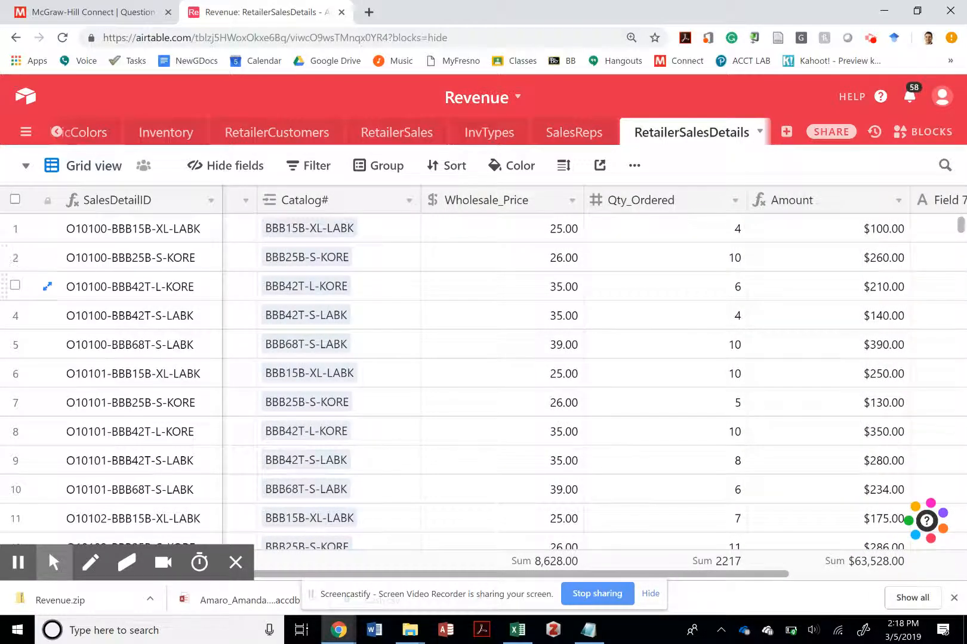
scroll(472, 315, "right", 2)
- Open the RetailerSales table, check its saved views, and examine the 2018 SALES columns from Delivery_Date through CUSTOMERnAME
left_click(370, 136)
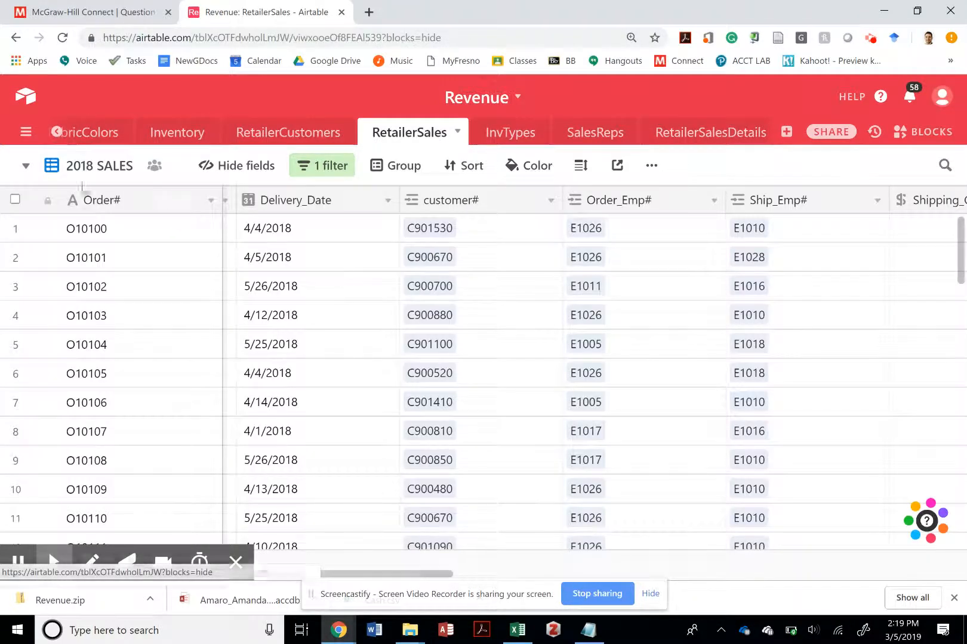
left_click(26, 169)
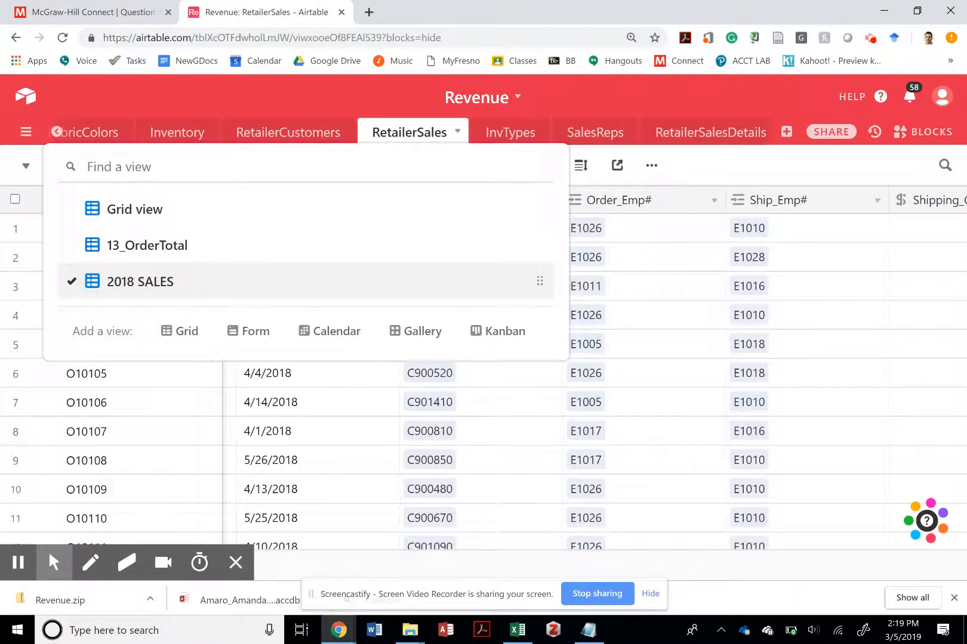
left_click(837, 300)
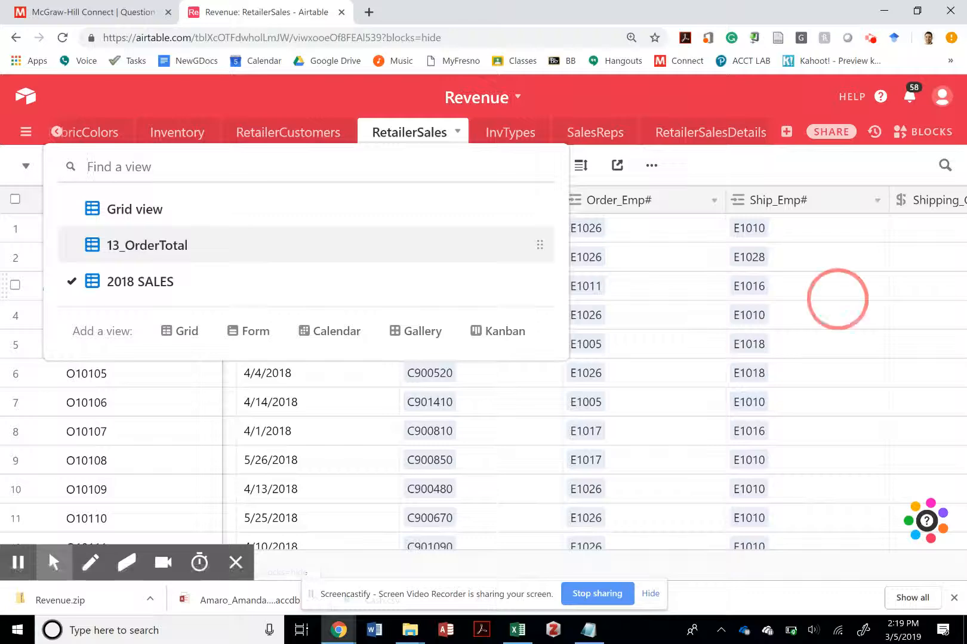
scroll(591, 382, "right", 7)
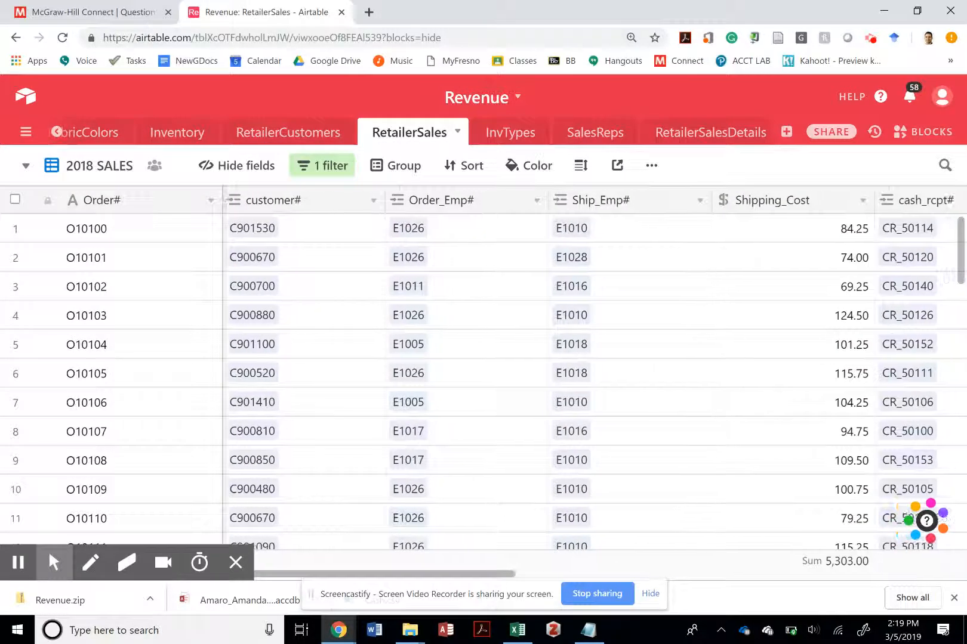
scroll(788, 200, "right", 2)
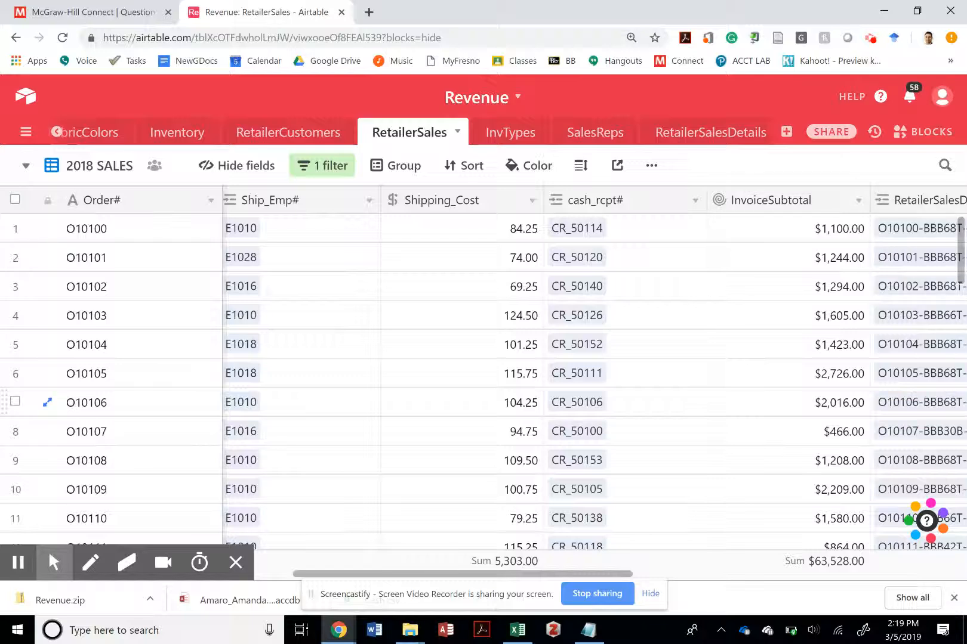
scroll(594, 381, "right", 3)
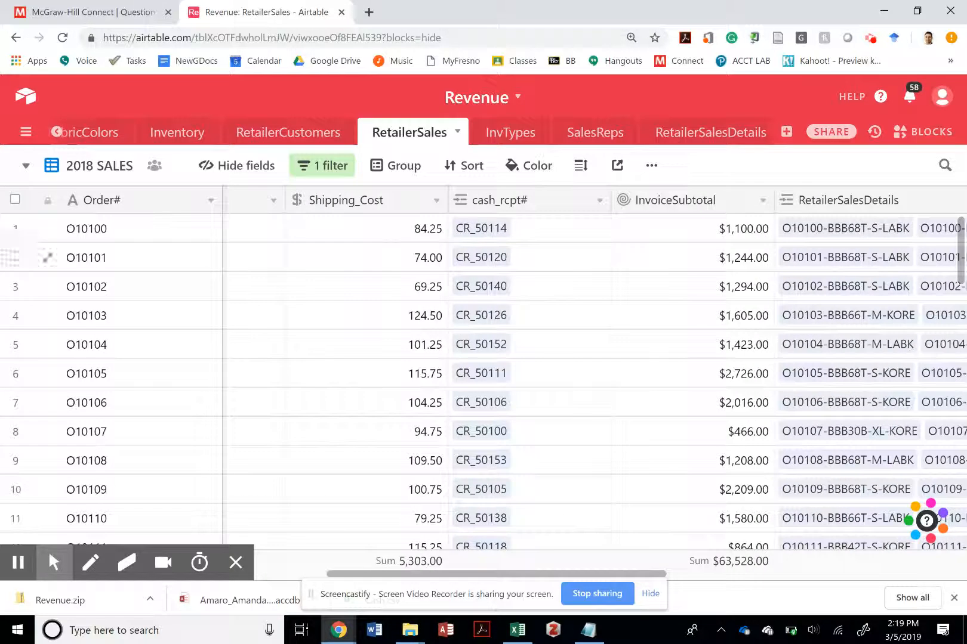
scroll(593, 381, "right", 5)
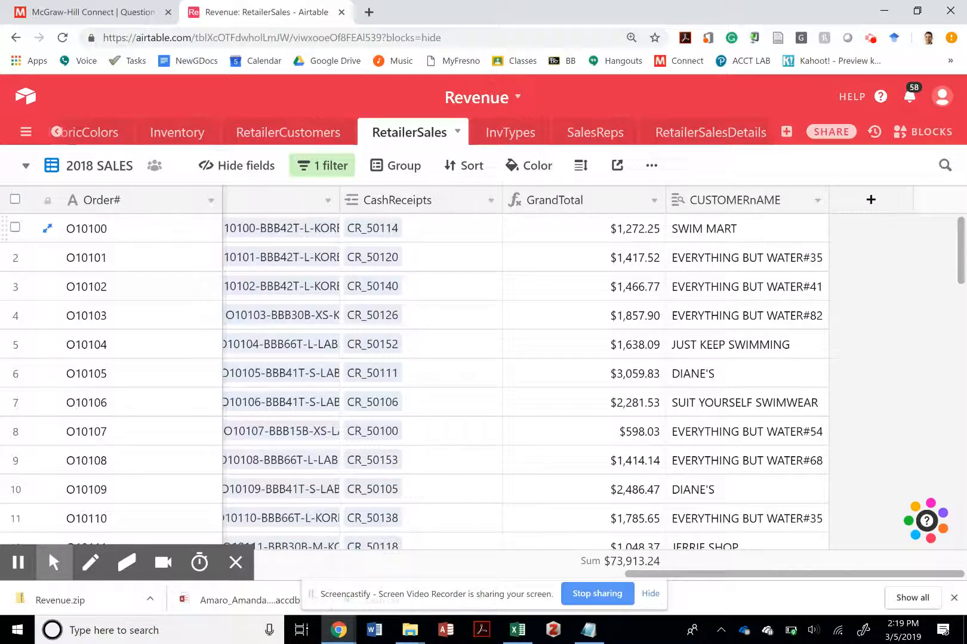
- Examine the formula behind the GrandTotal field and leave its settings without saving
left_click(627, 229)
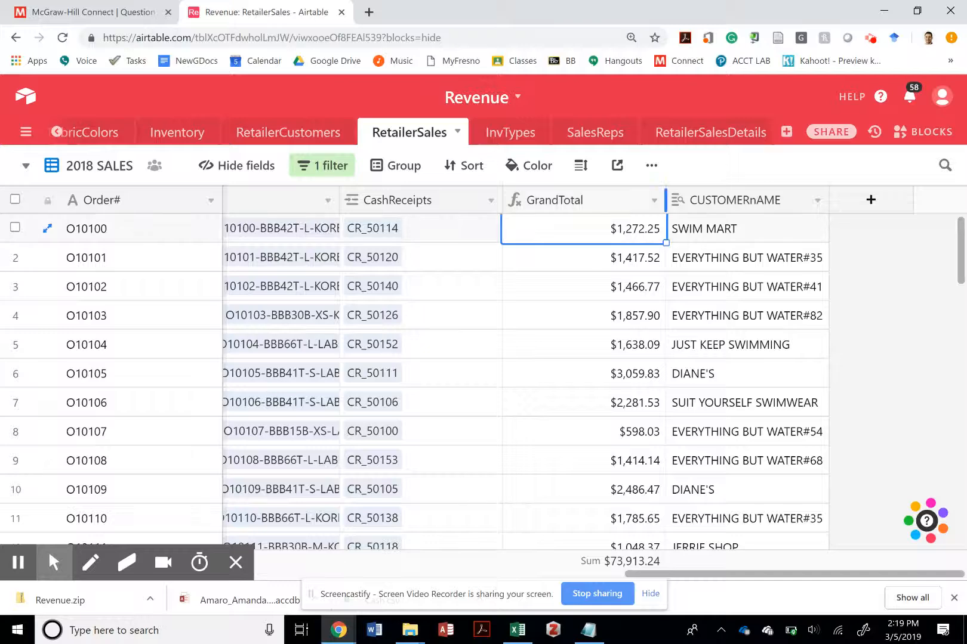
left_click(654, 200)
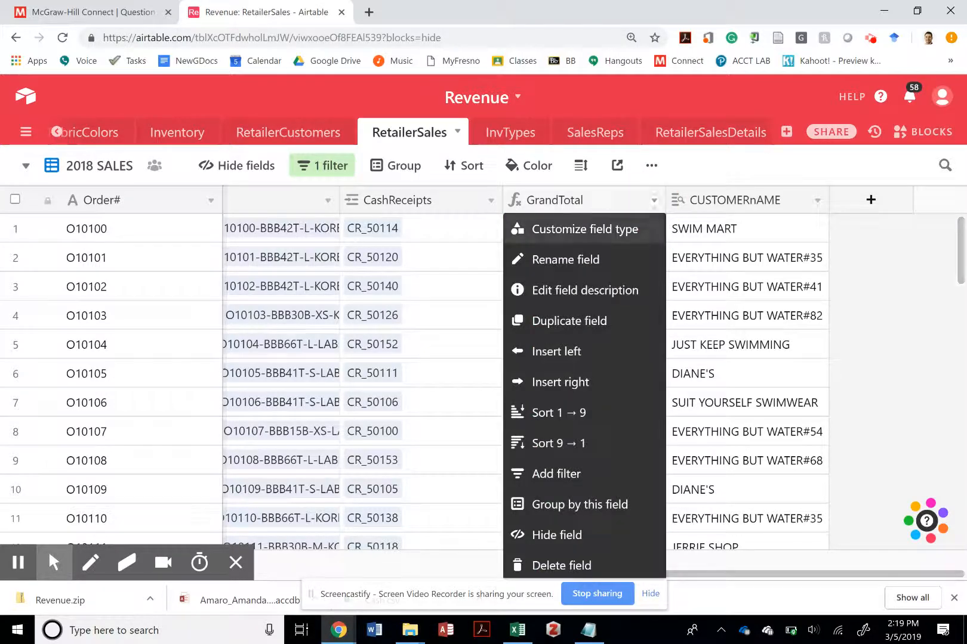
left_click(582, 227)
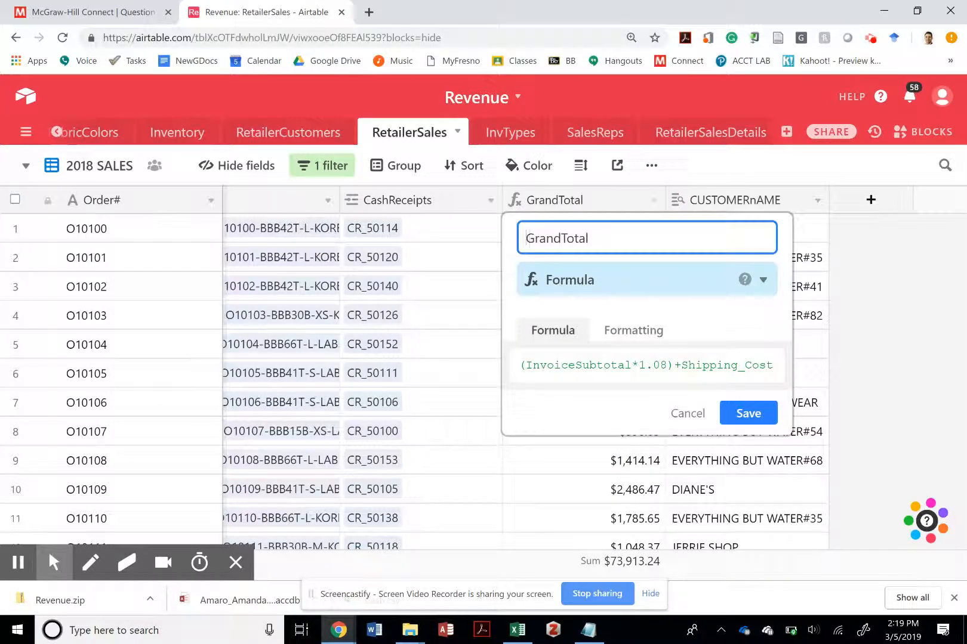
left_click(681, 412)
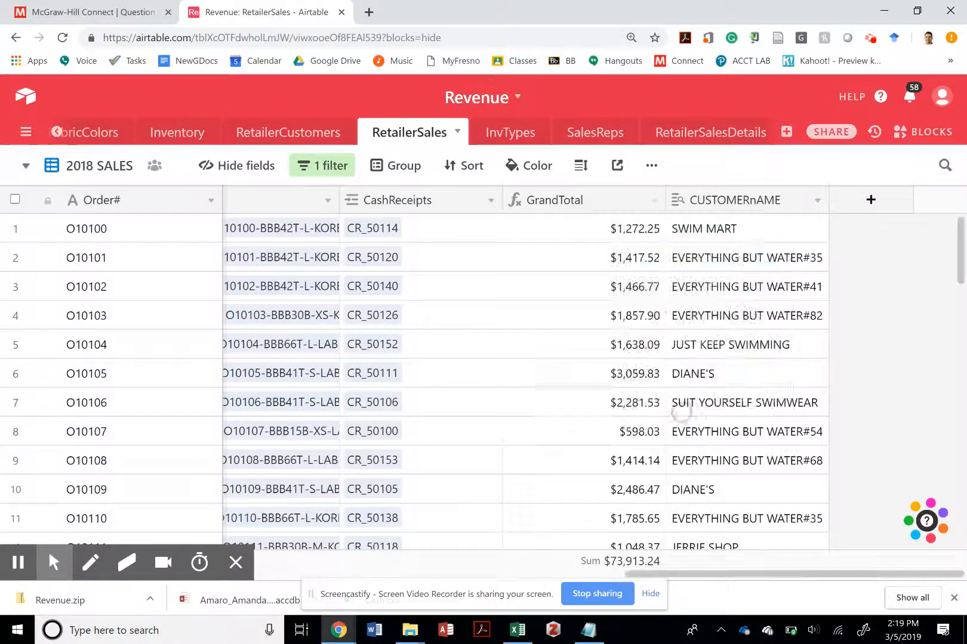
- Examine the lookup configuration of the CUSTOMERnAME field and save it without edits
left_click(816, 201)
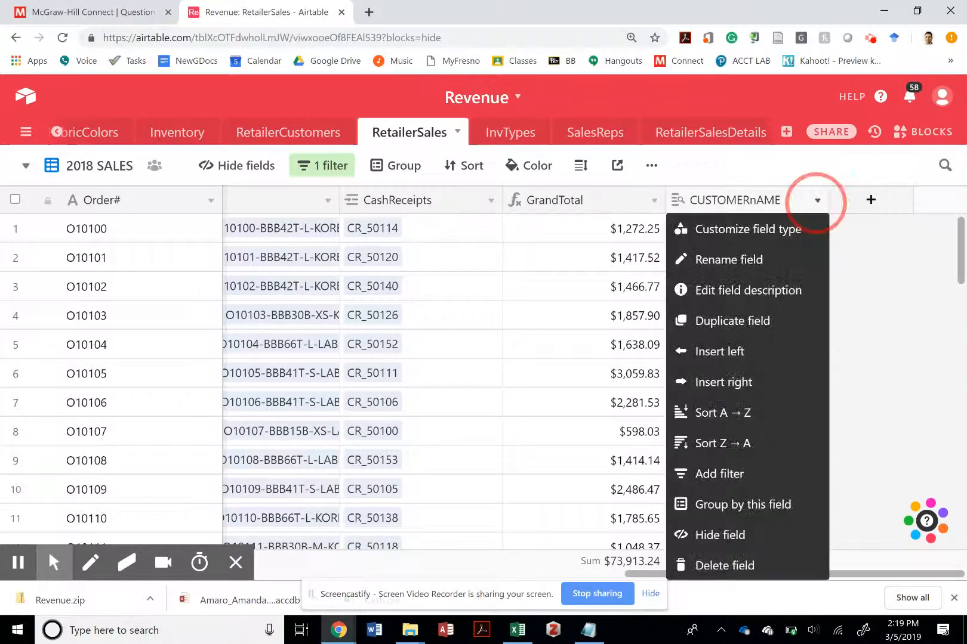
left_click(783, 229)
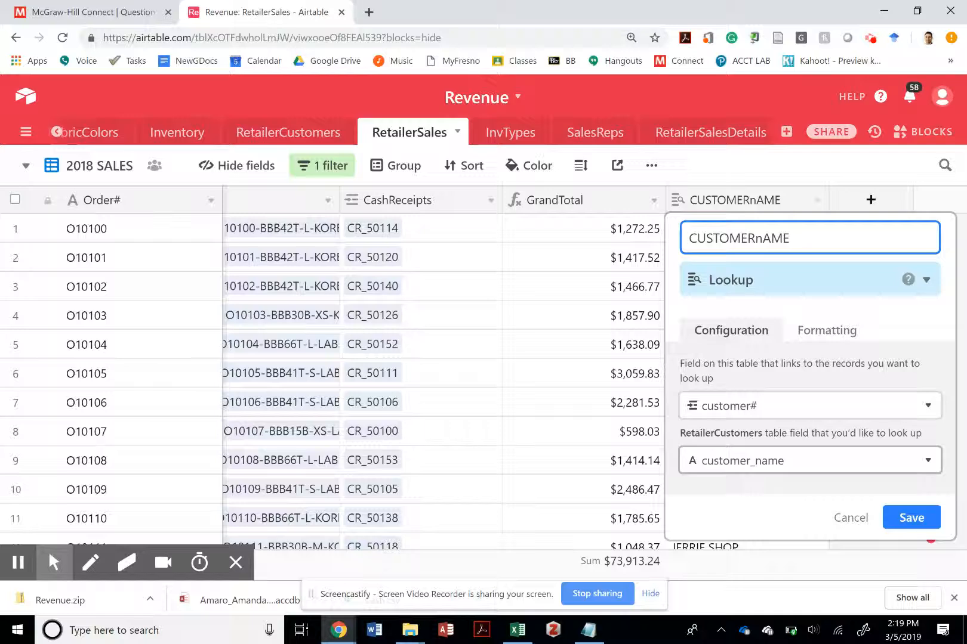
left_click(911, 517)
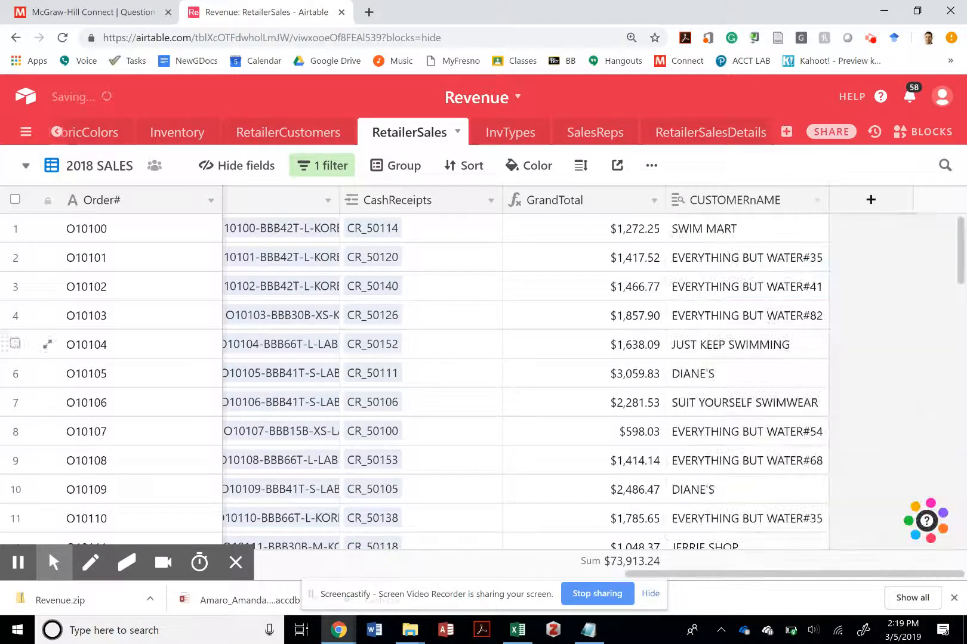
- Add a field named SalesPerson after CUSTOMERnAME and set its type to Lookup
left_click(870, 200)
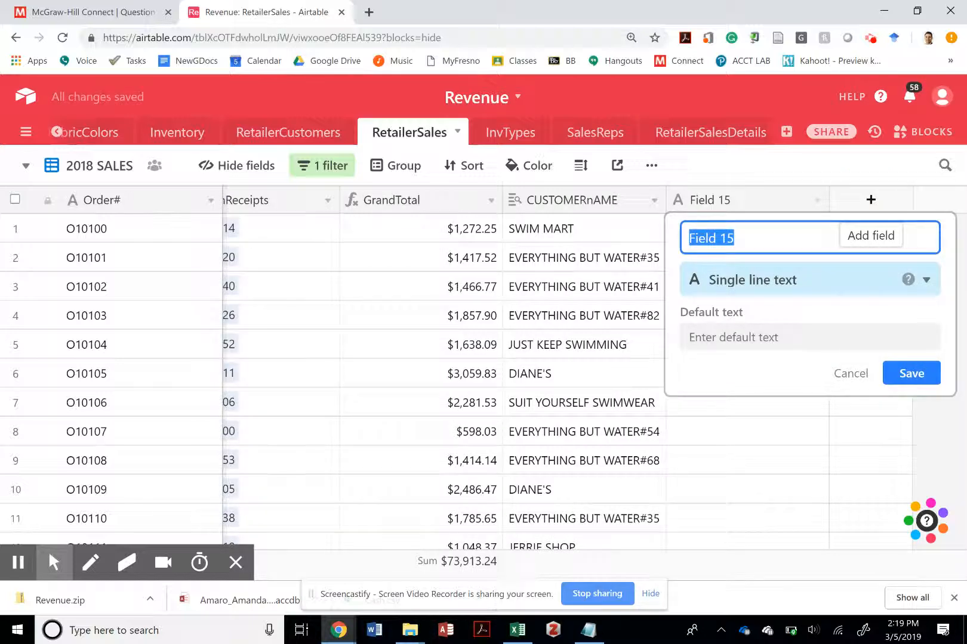
type("Empl")
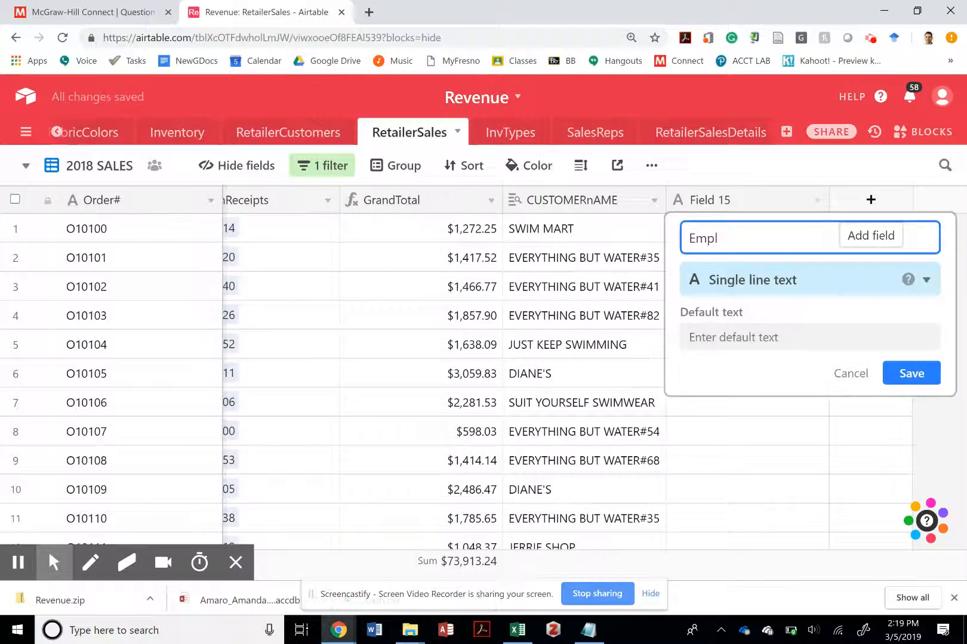
type("oyeeN")
key("ctrl+a")
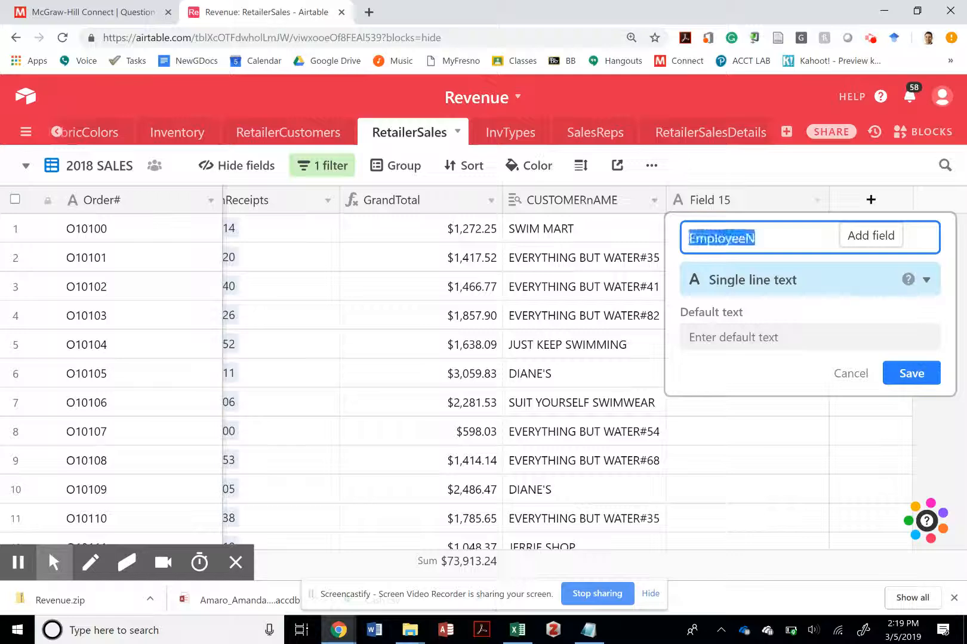
type("SalesPerson")
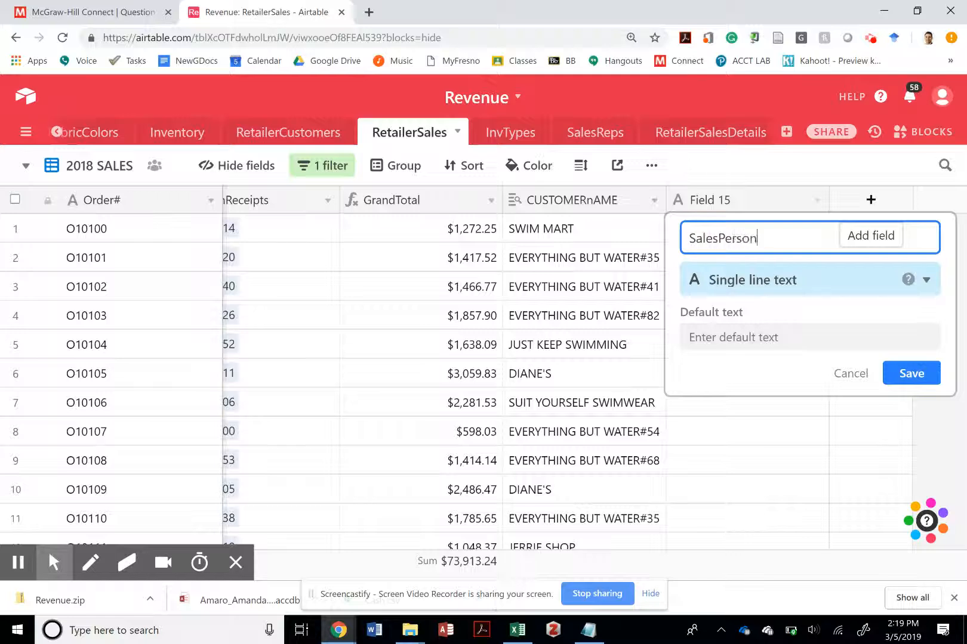
left_click(833, 284)
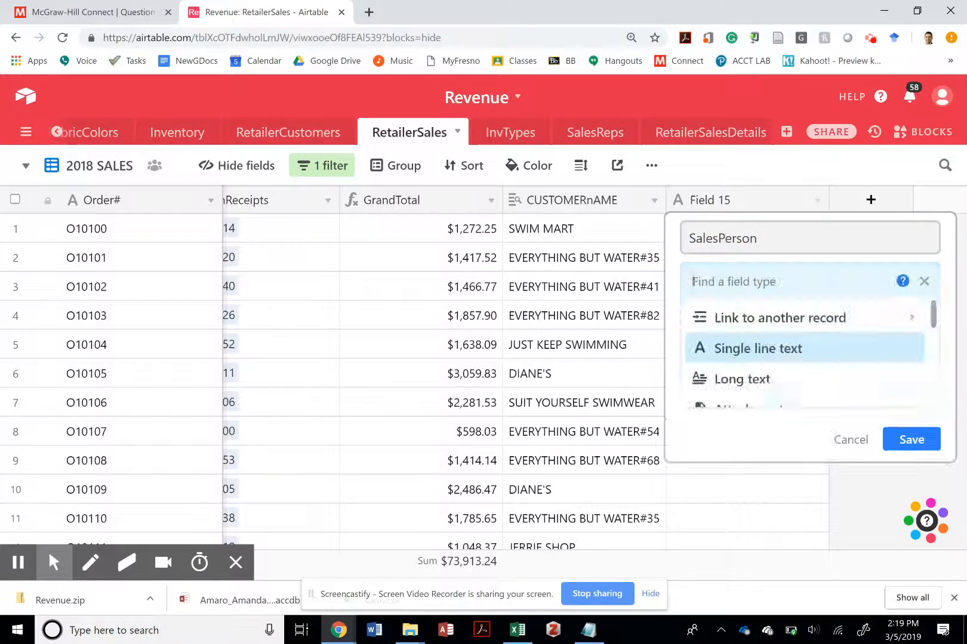
type("look")
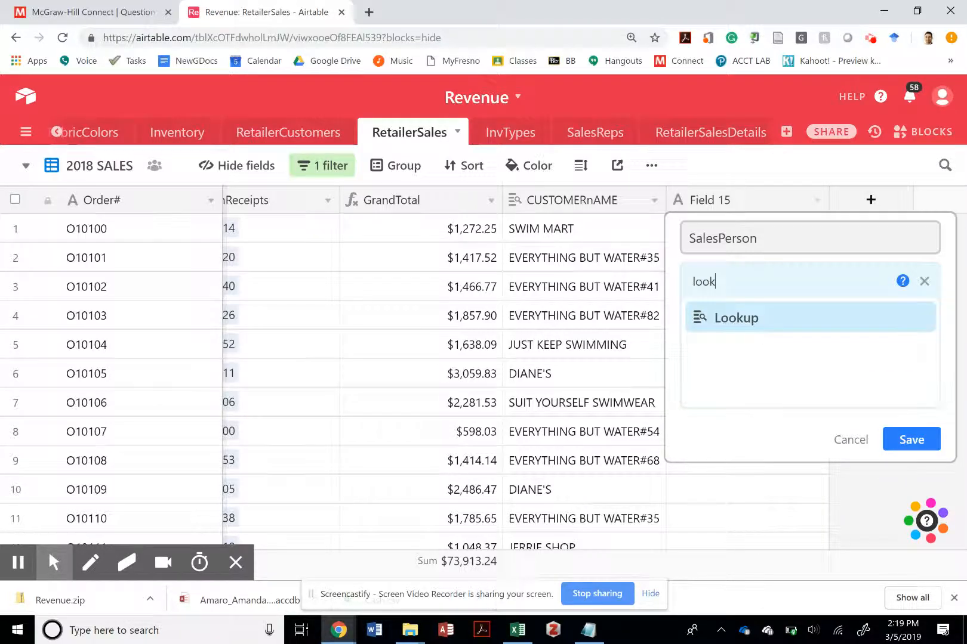
left_click(782, 320)
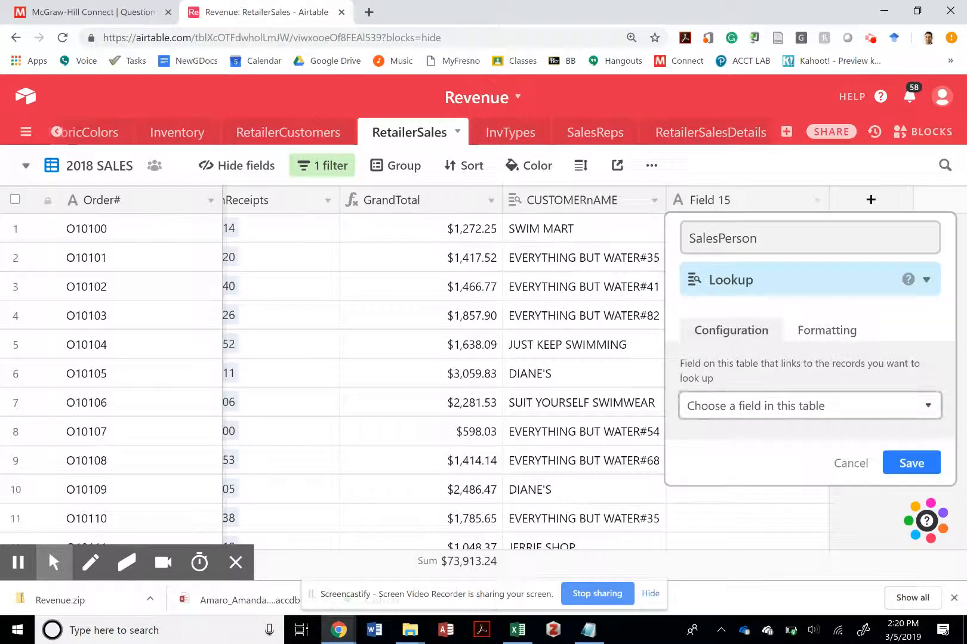
- Configure the SalesPerson lookup to return Last_Name from the Employees table through Order_Emp#, and save the field
left_click(778, 407)
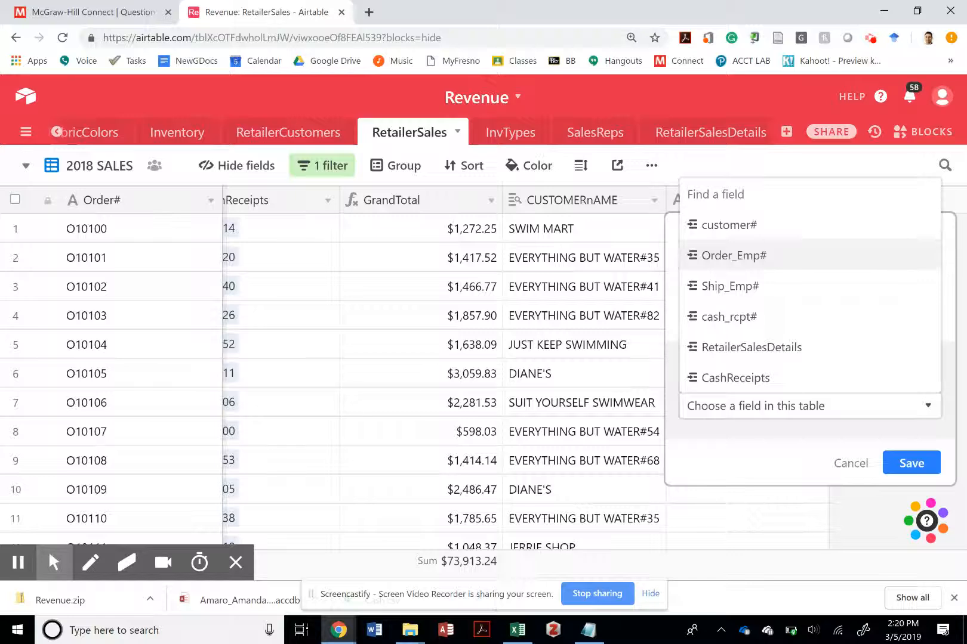
left_click(758, 256)
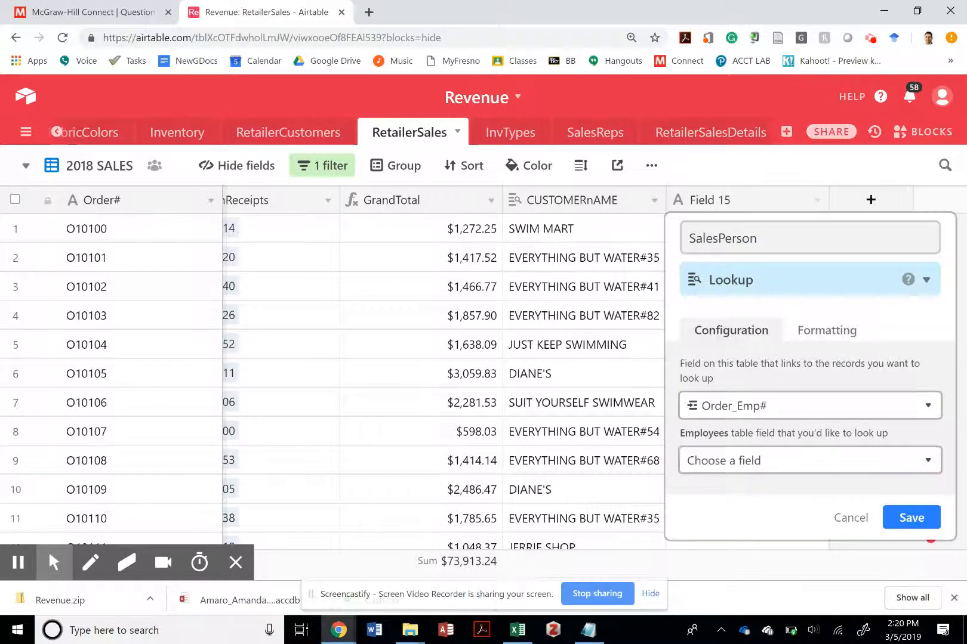
left_click(777, 459)
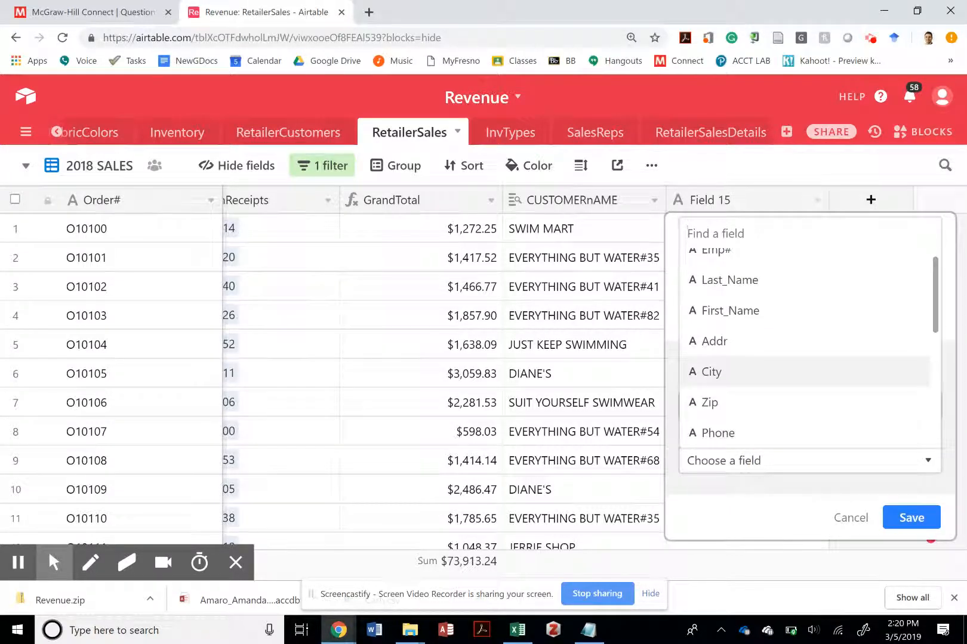
scroll(806, 373, "down", 3)
scroll(805, 373, "up", 3)
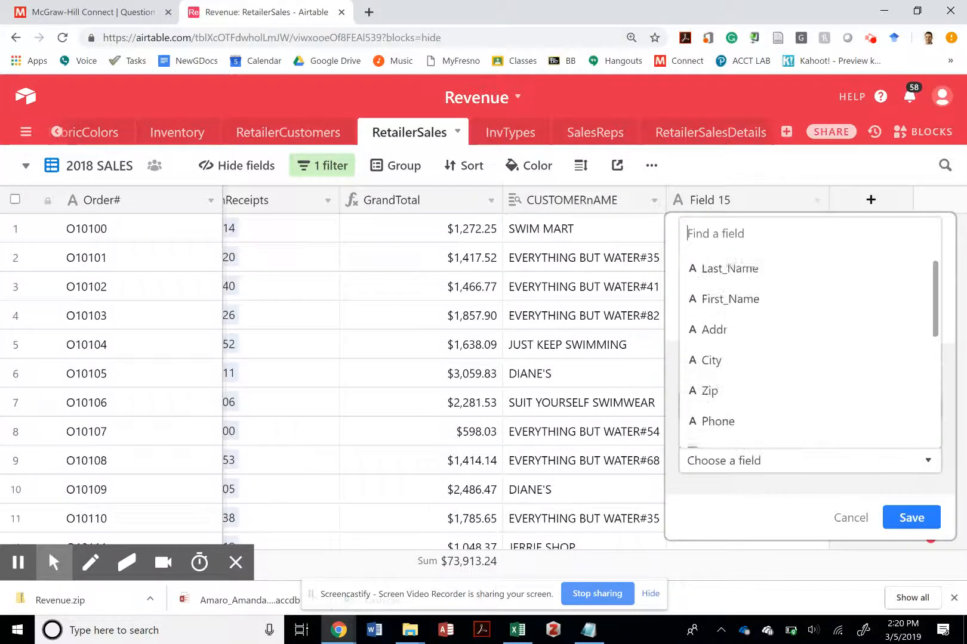
scroll(805, 373, "down", 5)
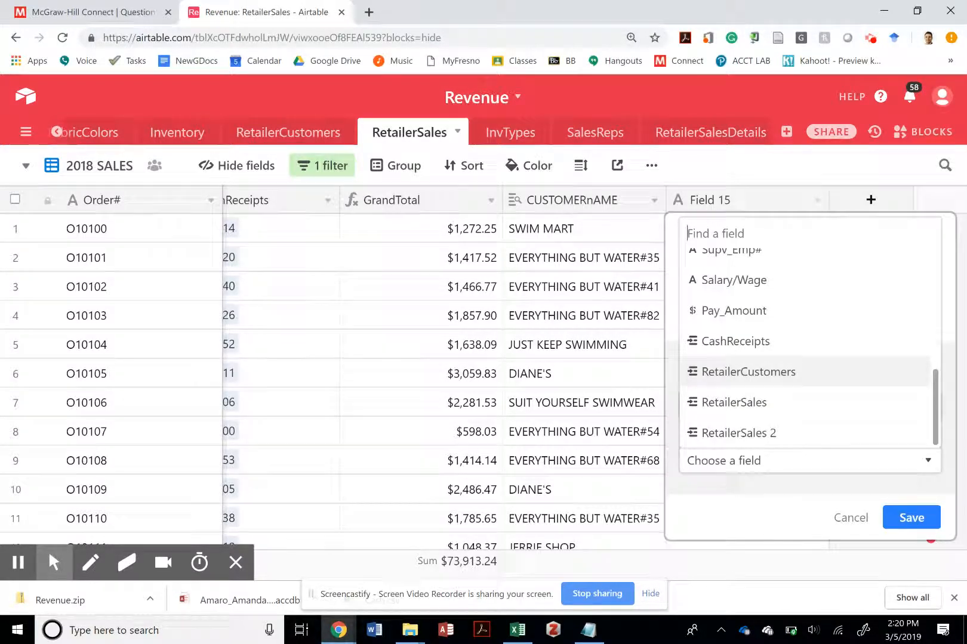
scroll(805, 346, "up", 5)
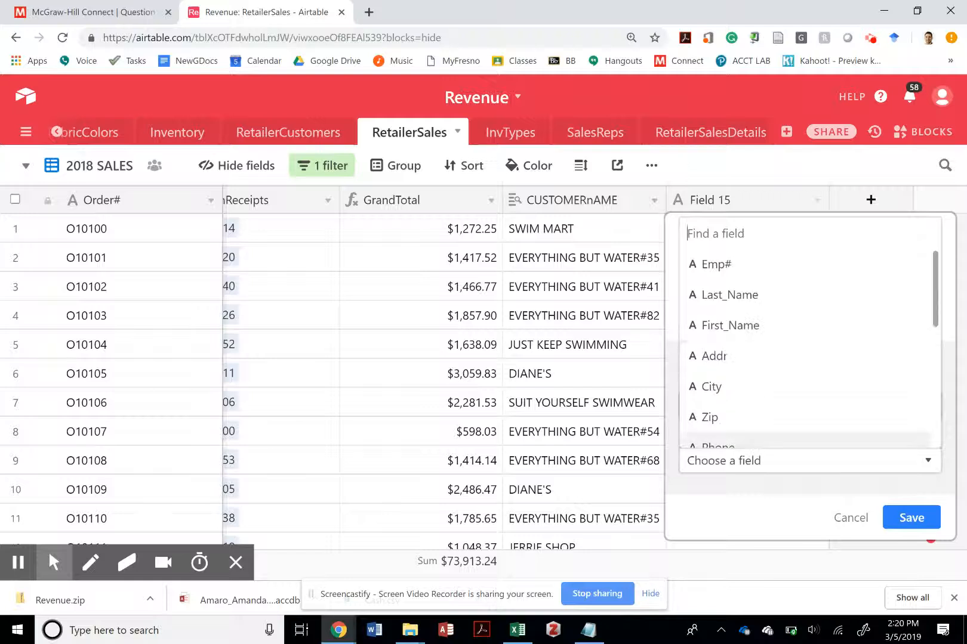
left_click(729, 294)
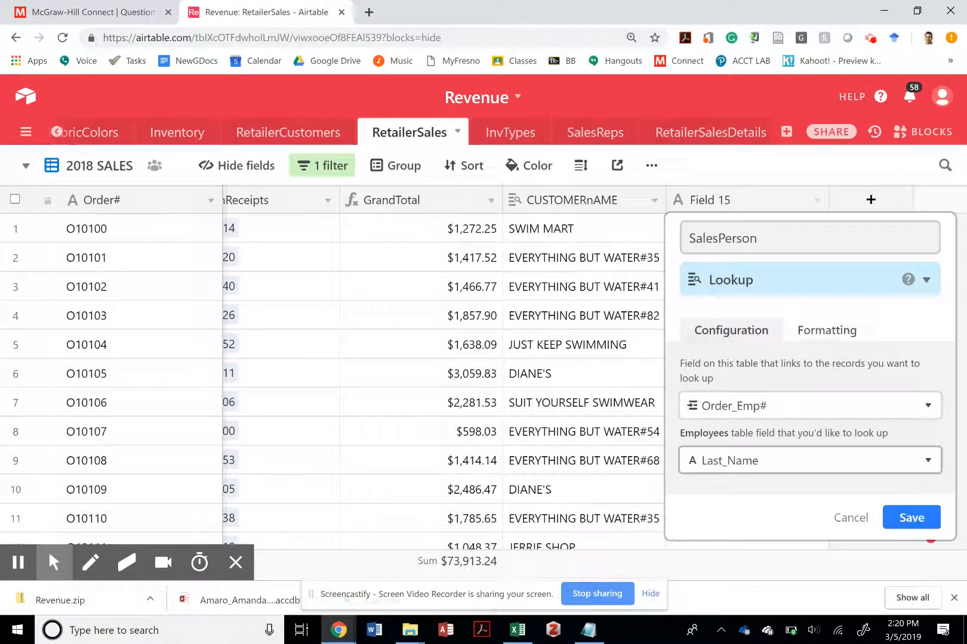
left_click(829, 332)
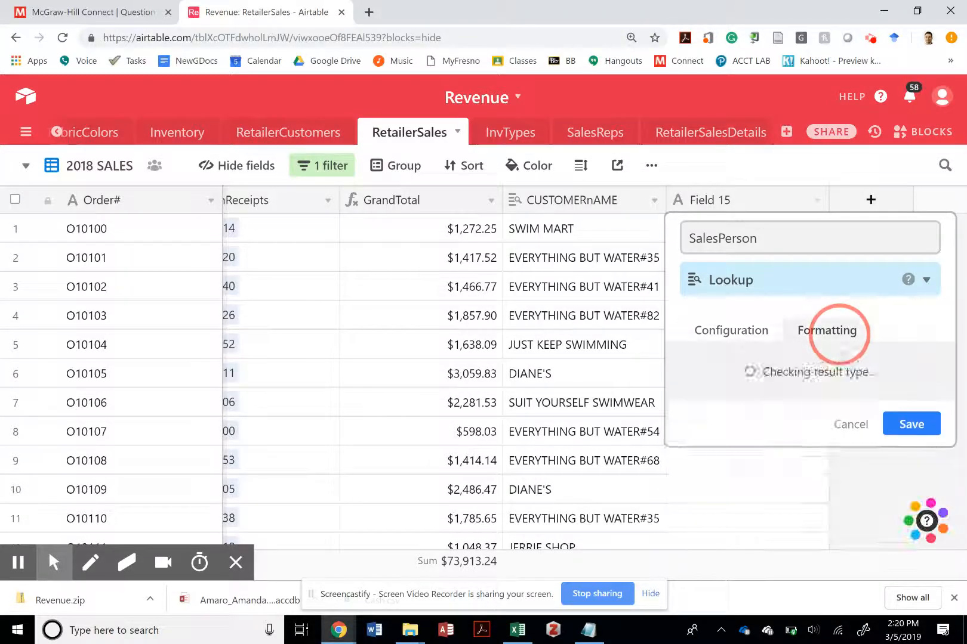
left_click(908, 440)
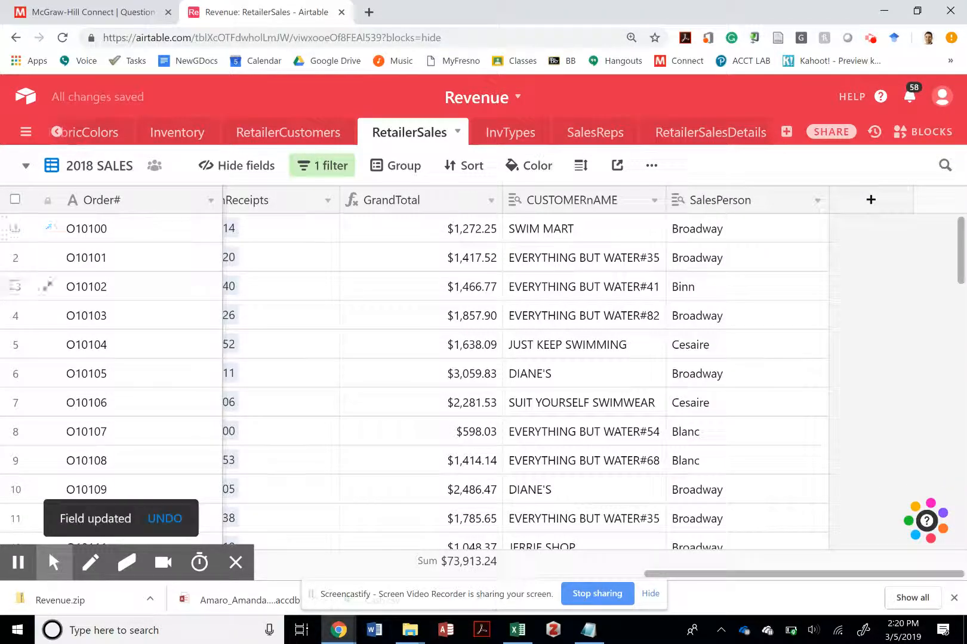
- Group the 2018 SALES records by the SalesPerson field
scroll(45, 358, "down", 4)
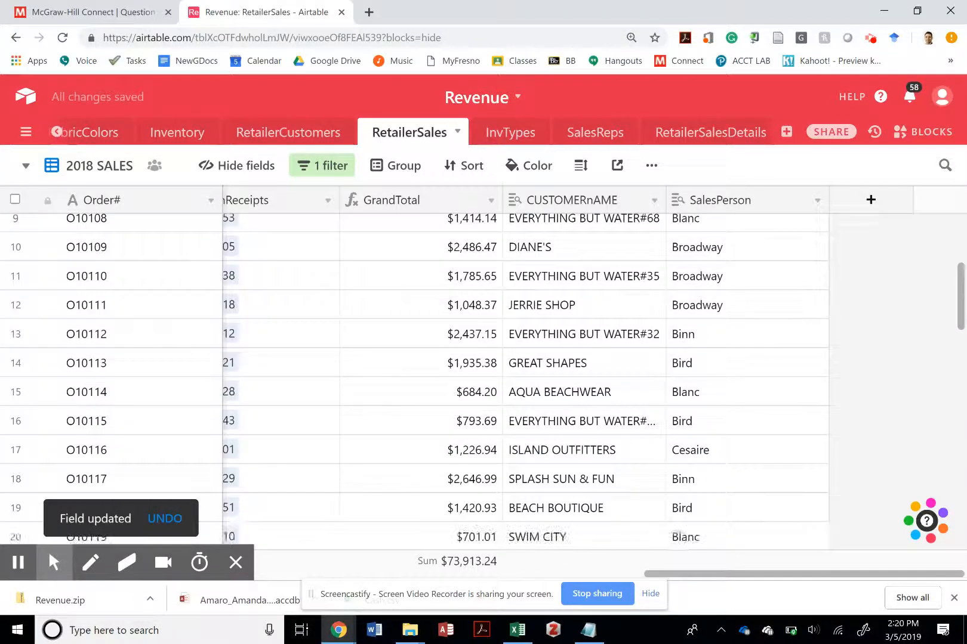
scroll(44, 345, "up", 4)
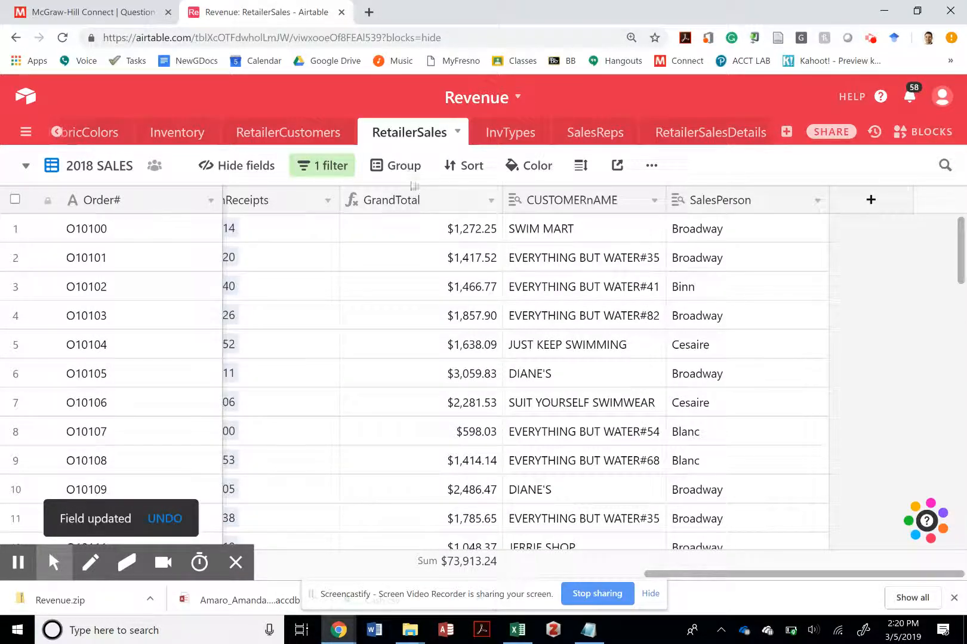
left_click(392, 170)
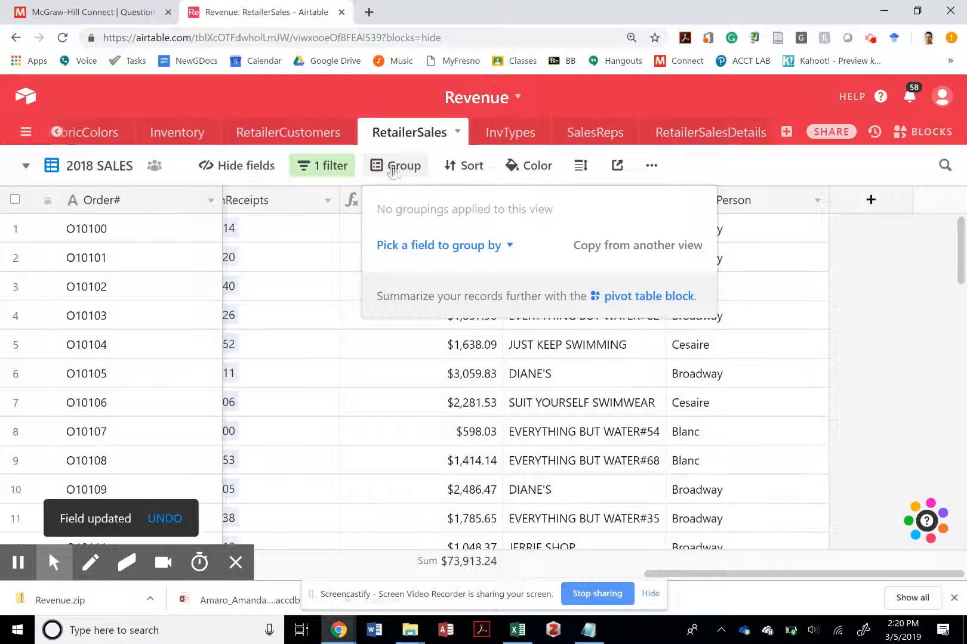
left_click(449, 246)
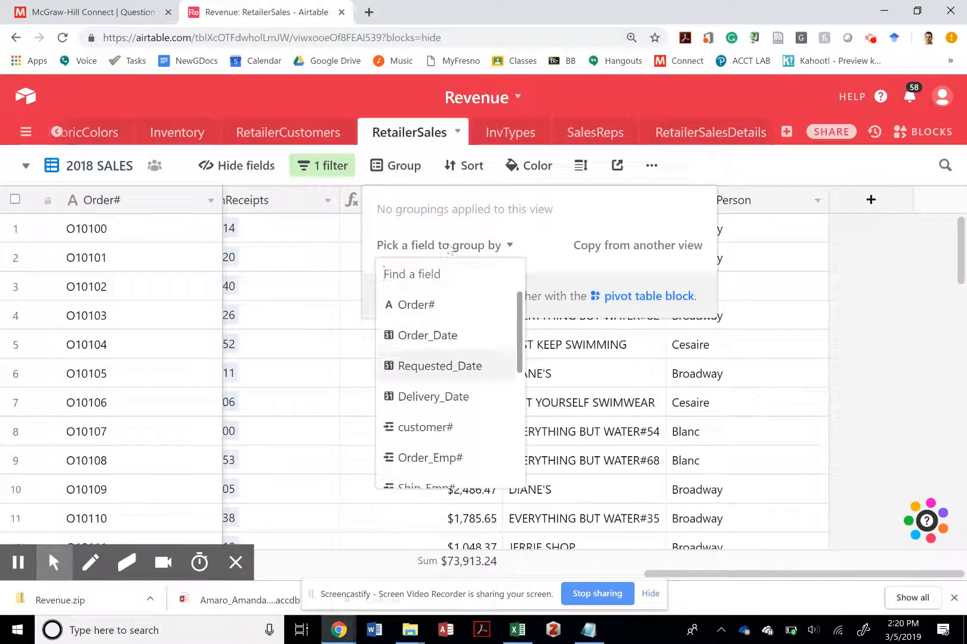
scroll(447, 358, "down", 5)
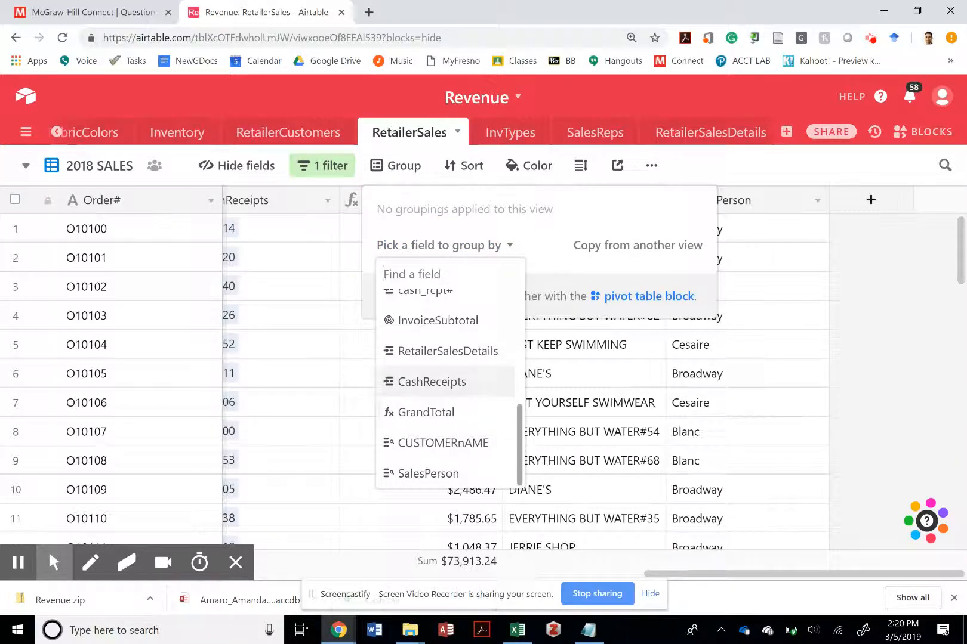
left_click(443, 474)
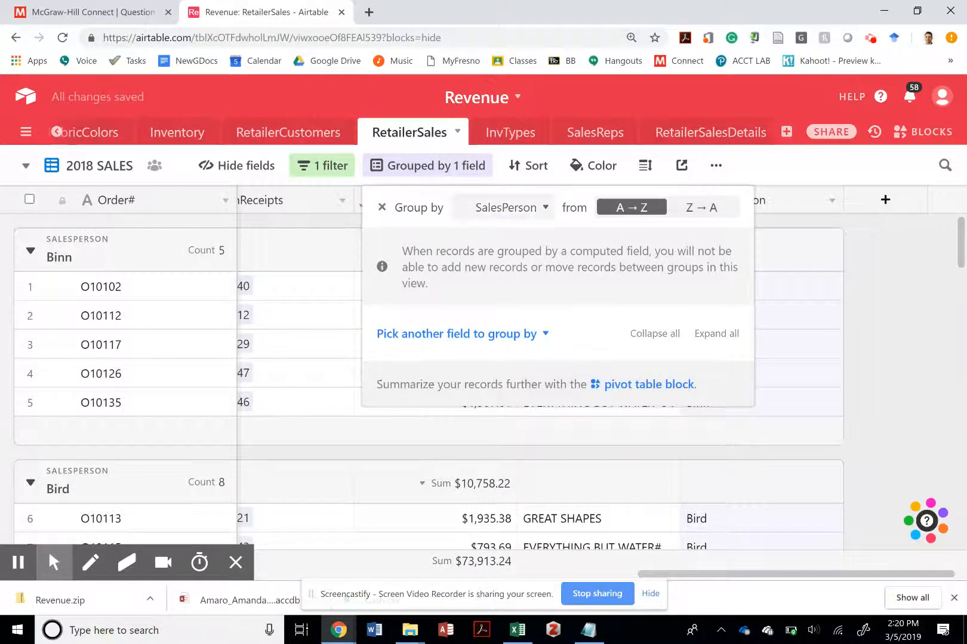
- Add GrandTotal as a second grouping level under SalesPerson, ordered from 9 to 1
left_click(513, 208)
left_click(485, 214)
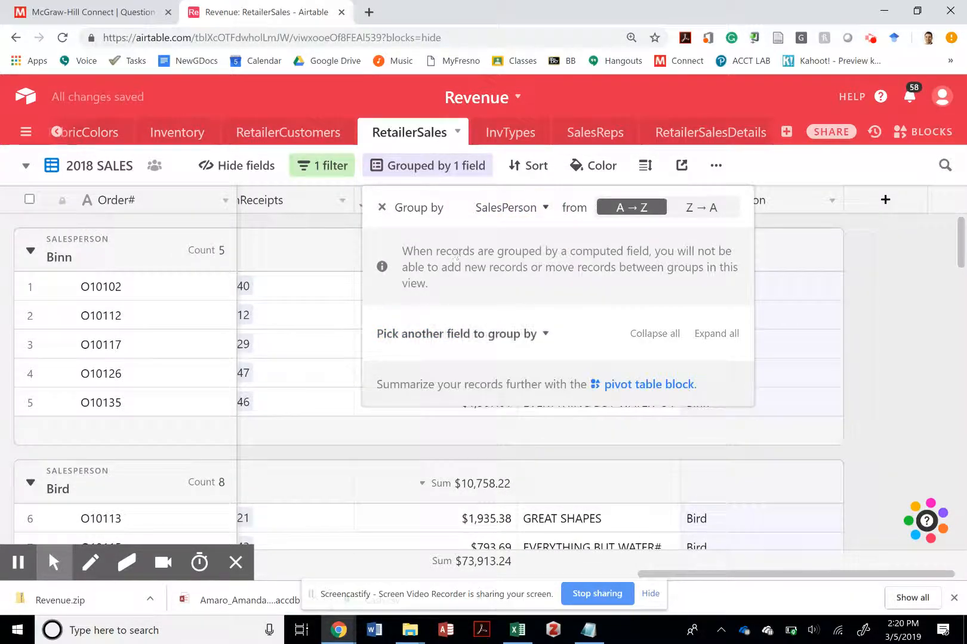
left_click(464, 172)
left_click(464, 171)
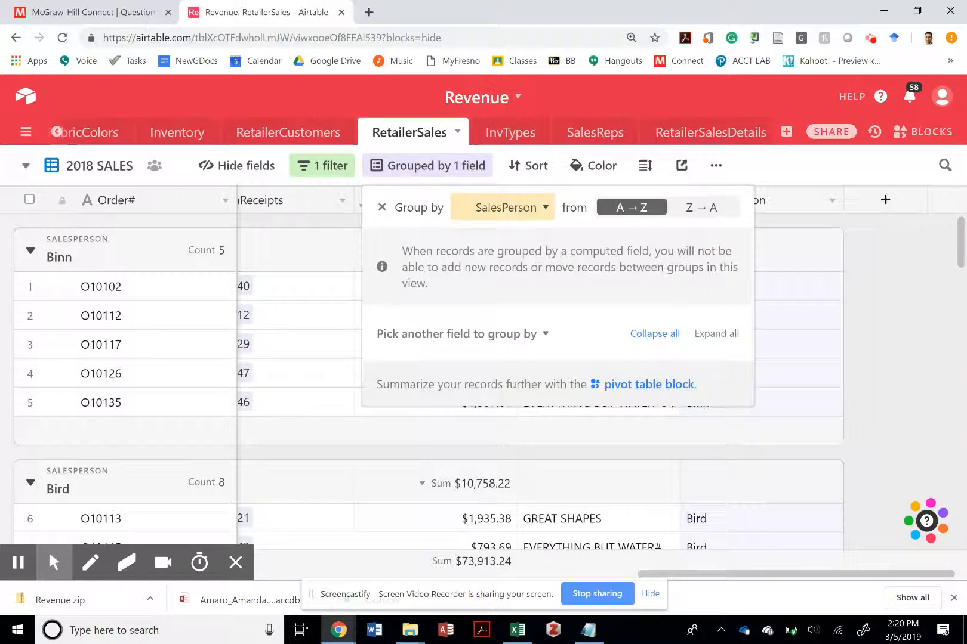
left_click(536, 329)
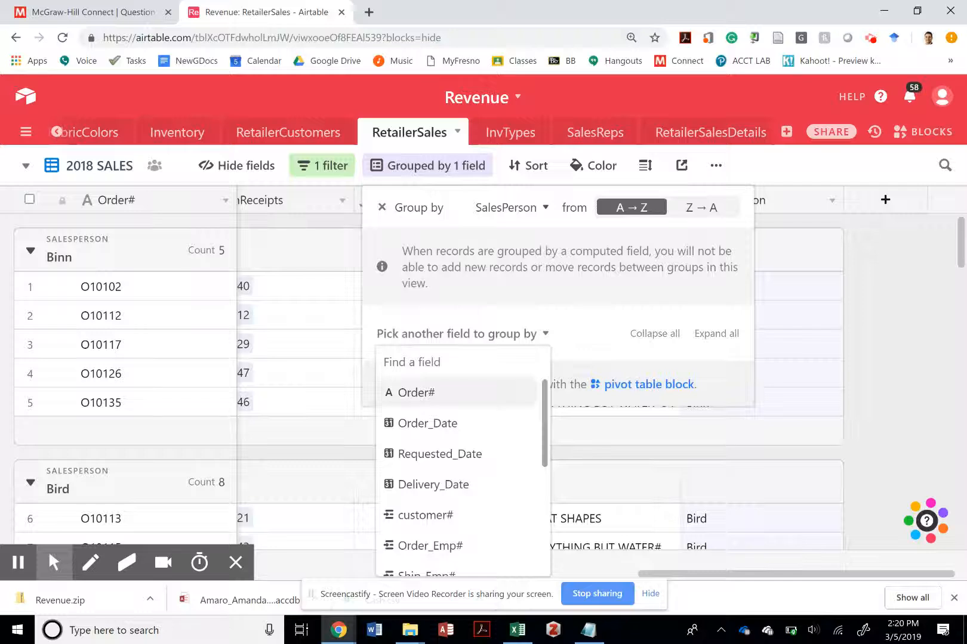
scroll(460, 418, "down", 5)
left_click(441, 538)
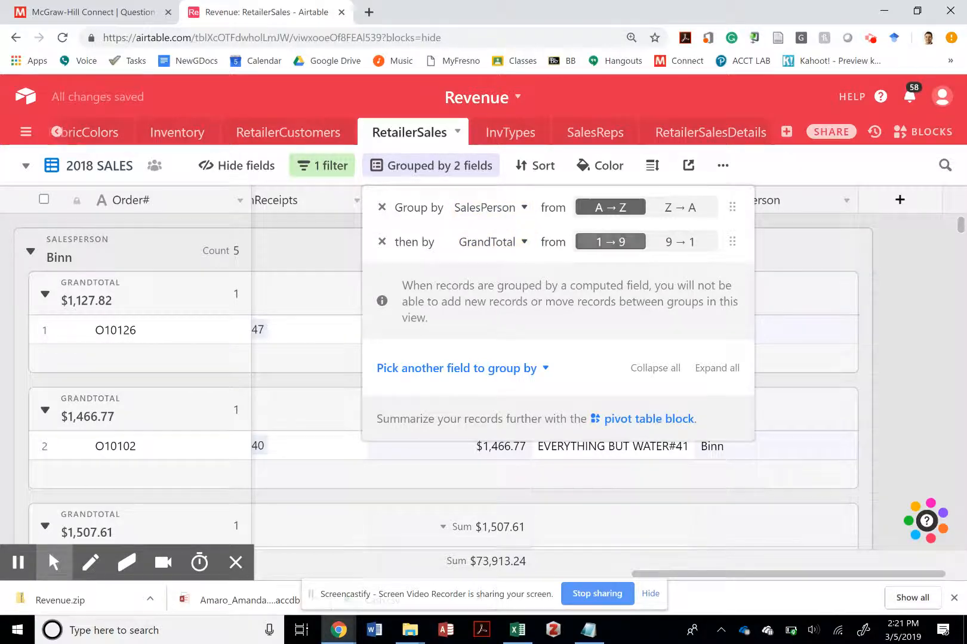
left_click(674, 243)
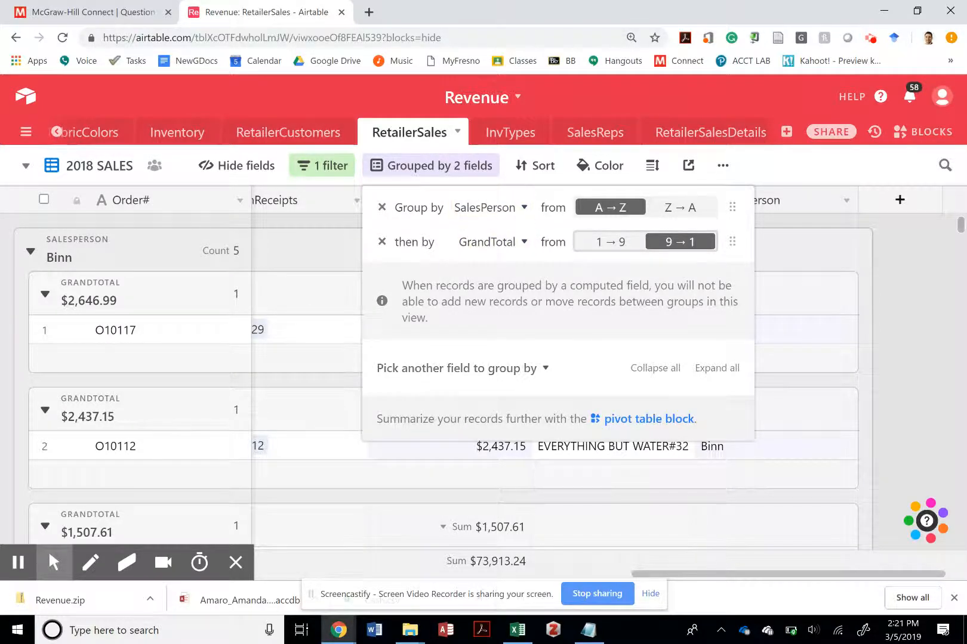
- Collapse the first SalesPerson group and review the orders in the group below it
left_click(30, 253)
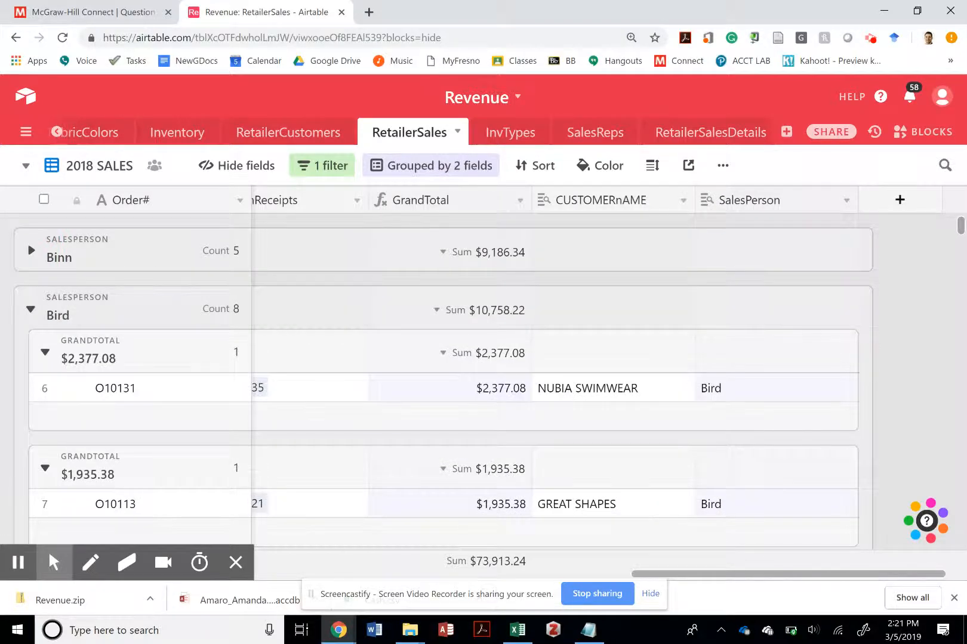
scroll(356, 257, "down", 1)
scroll(357, 256, "up", 1)
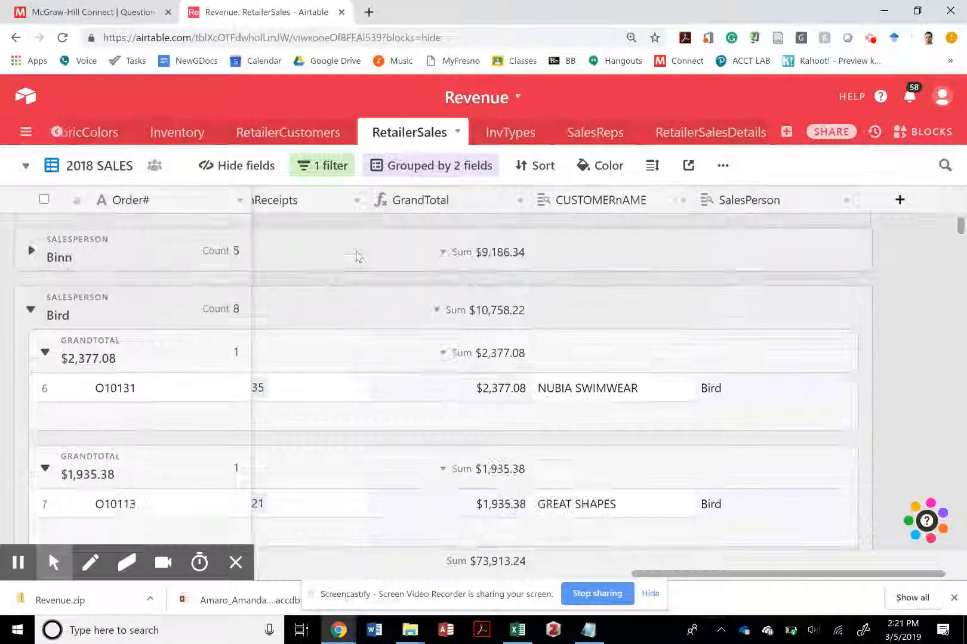
scroll(356, 257, "down", 2)
scroll(357, 256, "down", 4)
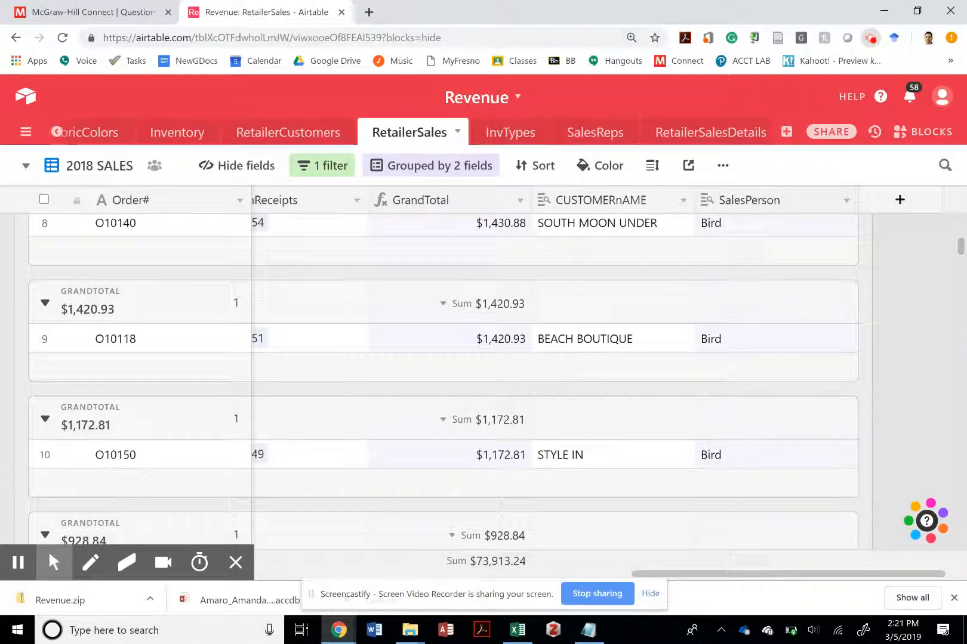
- Remove both the SalesPerson and GrandTotal groupings from the 2018 SALES view
left_click(871, 38)
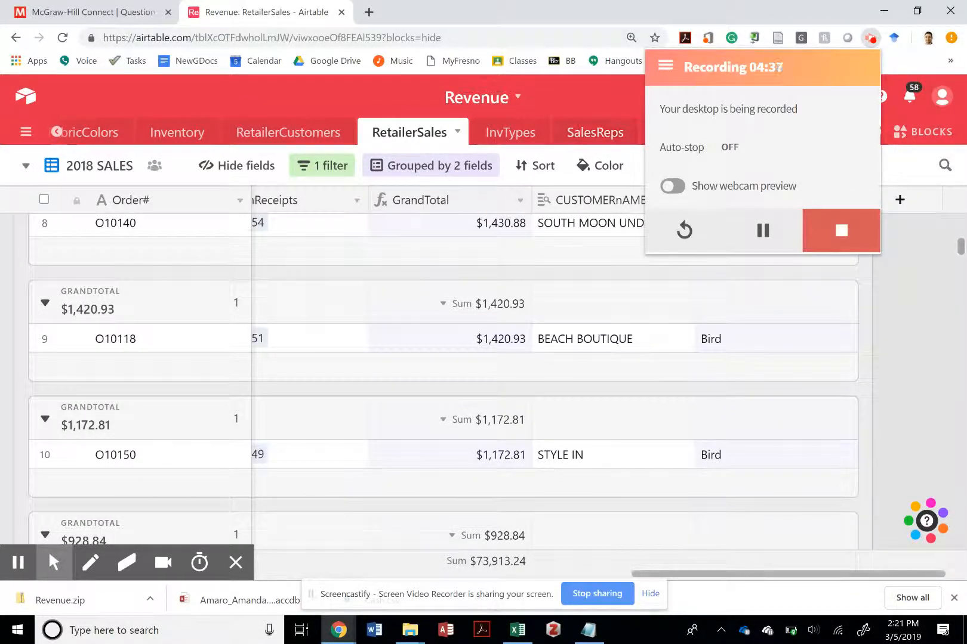
left_click(479, 166)
left_click(383, 207)
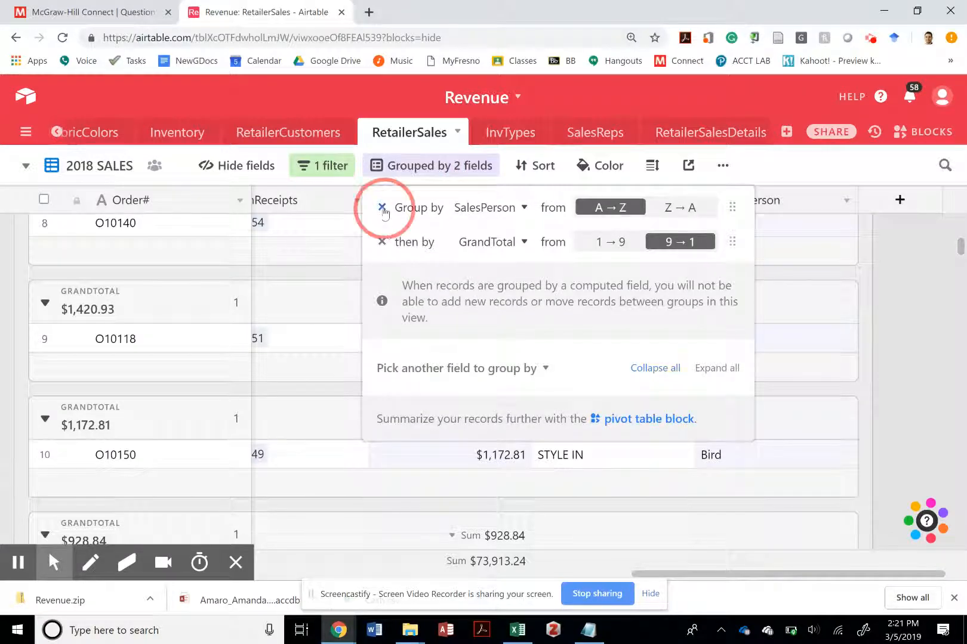
left_click(380, 210)
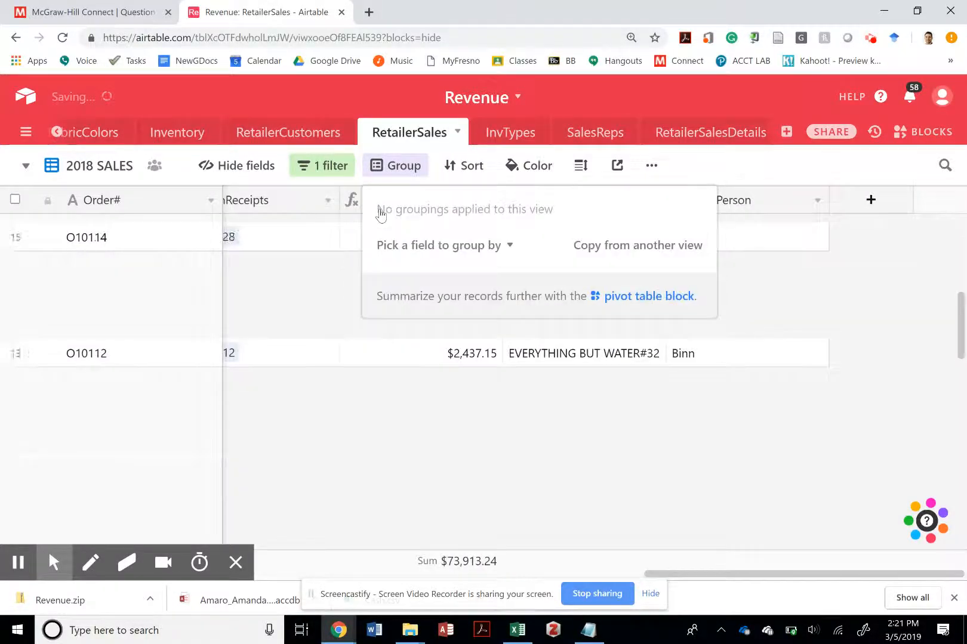
left_click(355, 379)
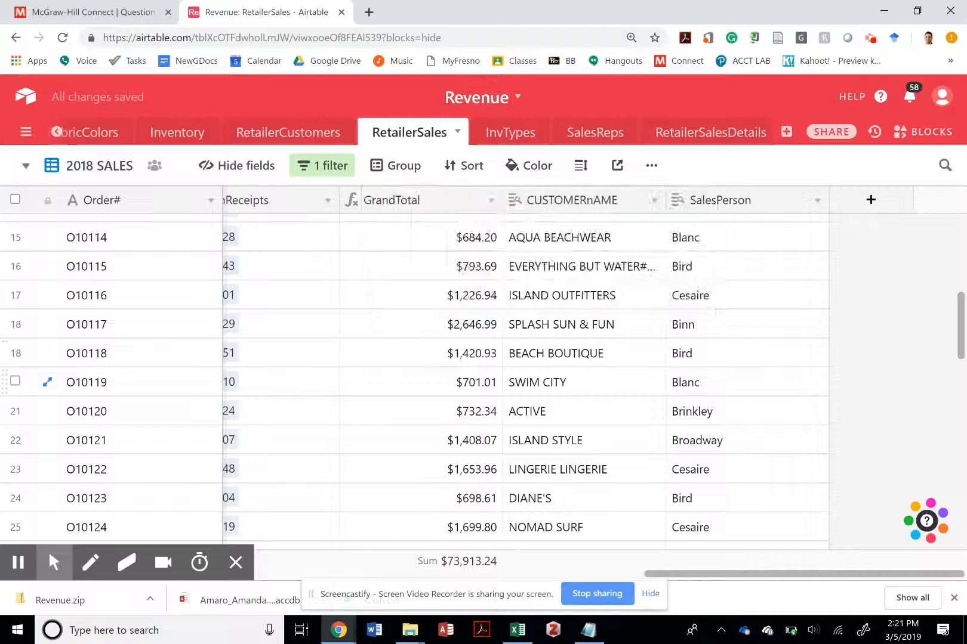
- Return to the first records around the InvoiceSubtotal and RetailerSalesDetails fields, and open the Snipping Tool
scroll(355, 380, "left", 10)
scroll(355, 380, "up", 7)
scroll(355, 358, "left", 1)
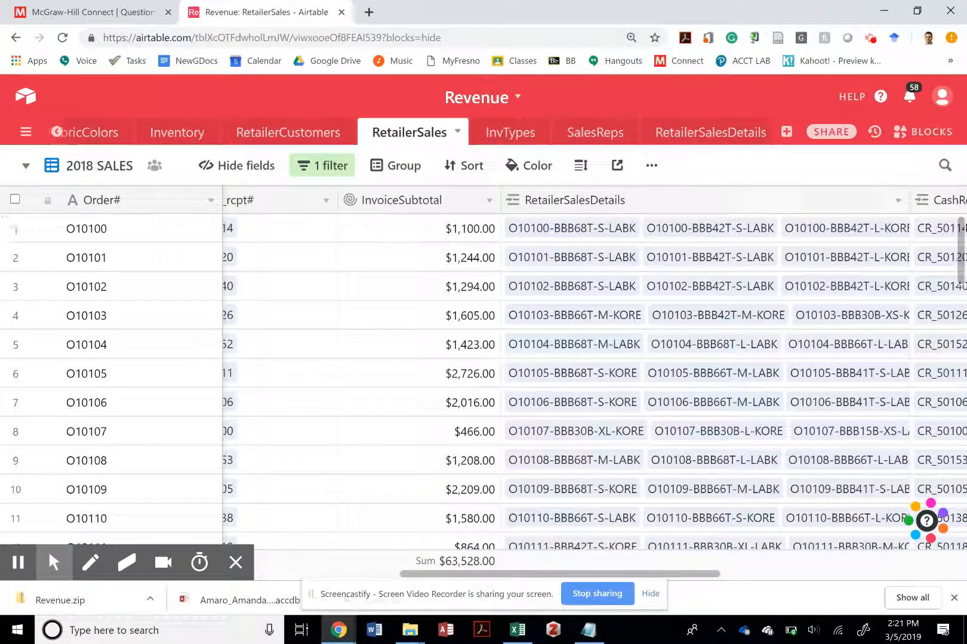
key("super")
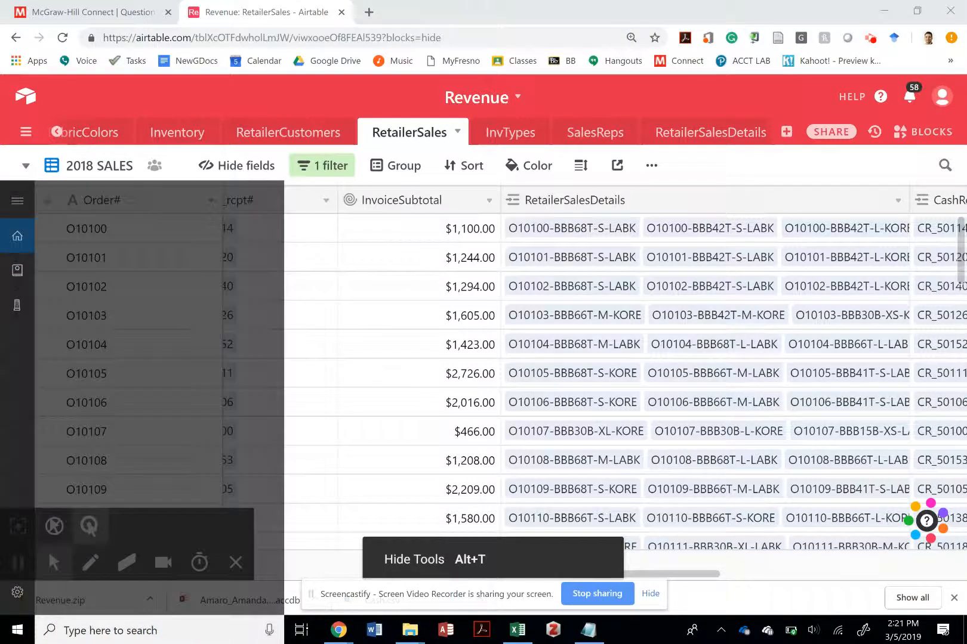
type("snipping")
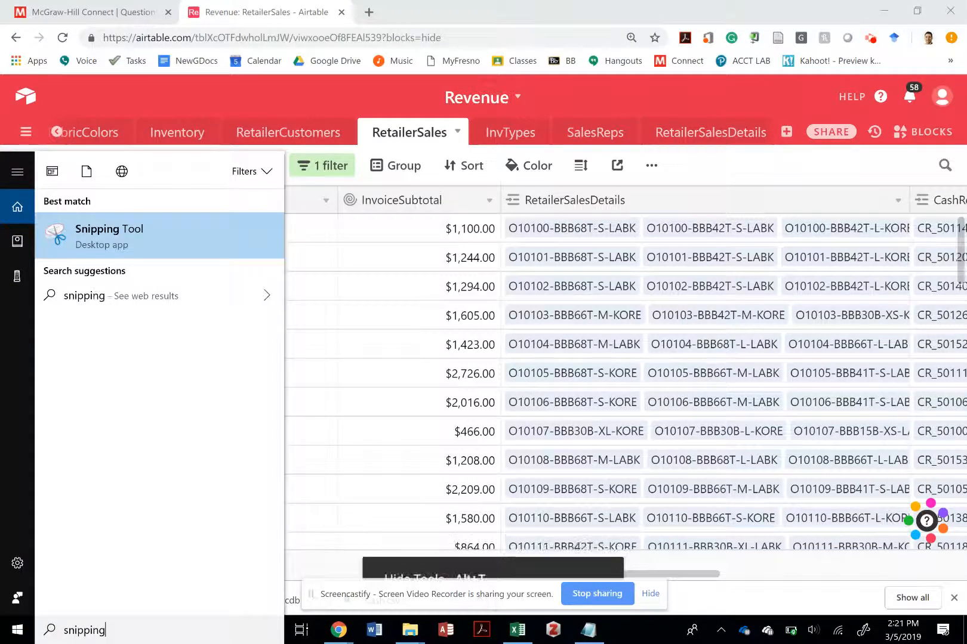
left_click(189, 234)
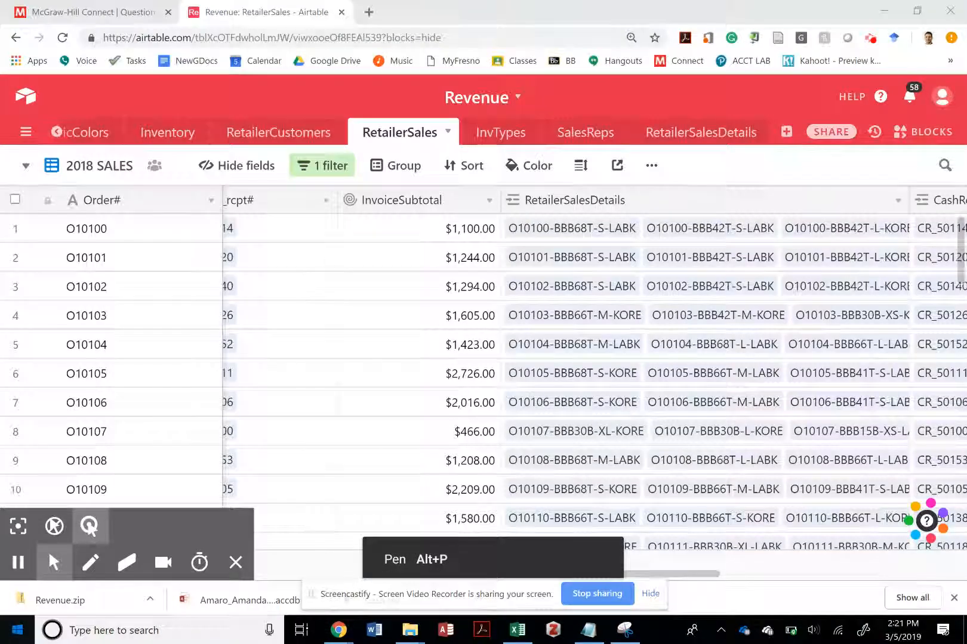
left_click(18, 630)
left_click(624, 630)
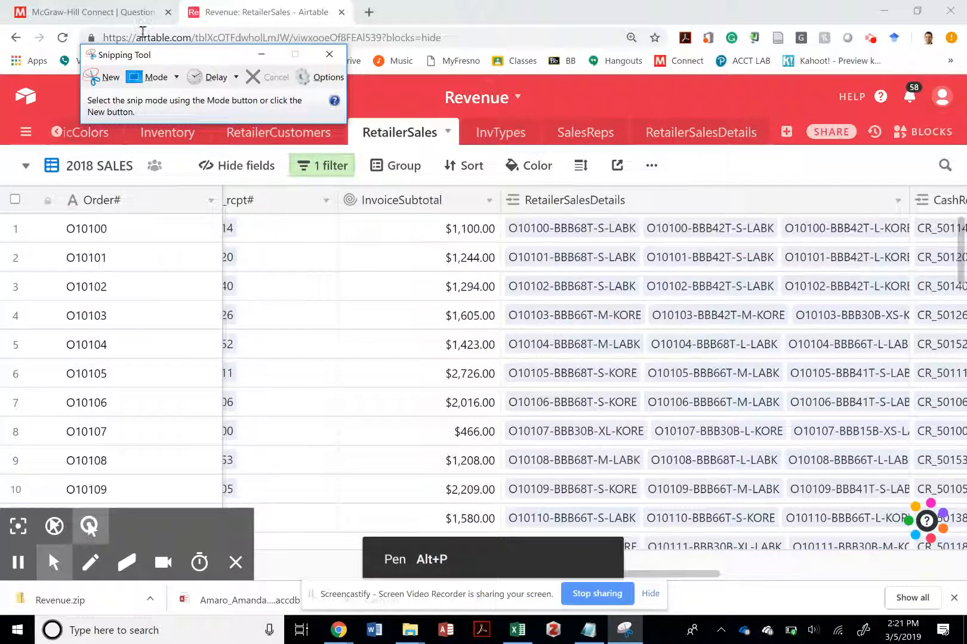
- Capture a new snip of the whole screen showing the 2018 SALES view and look over the captured image
left_click(108, 79)
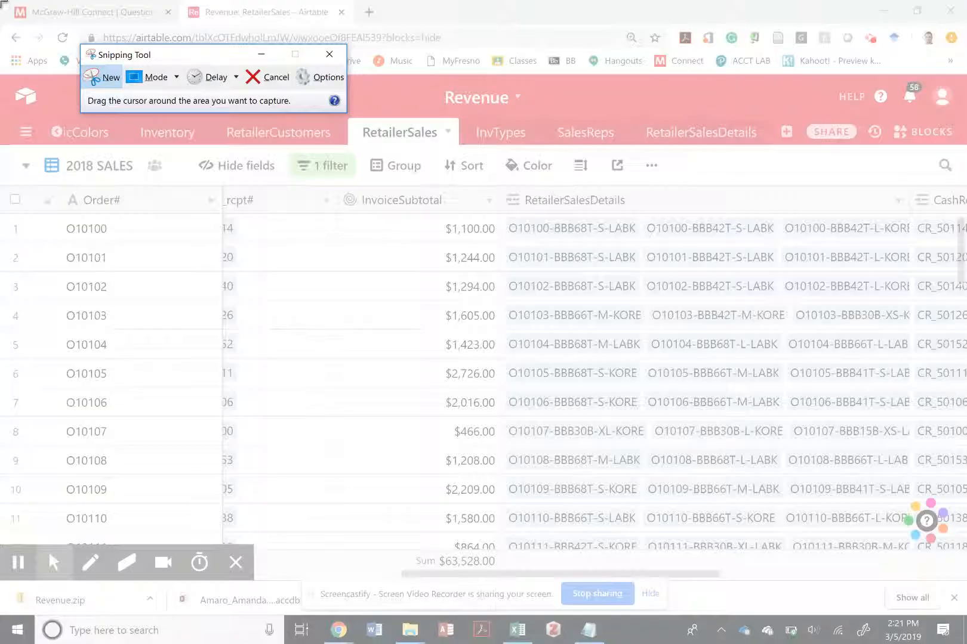
left_click_drag(0, 0, 624, 387)
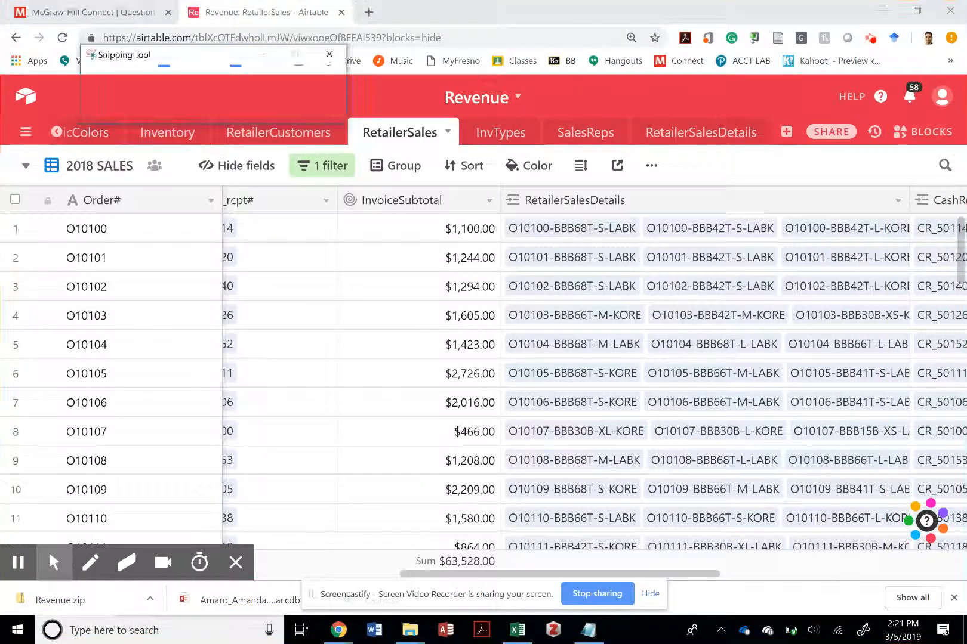
scroll(491, 419, "right", 3)
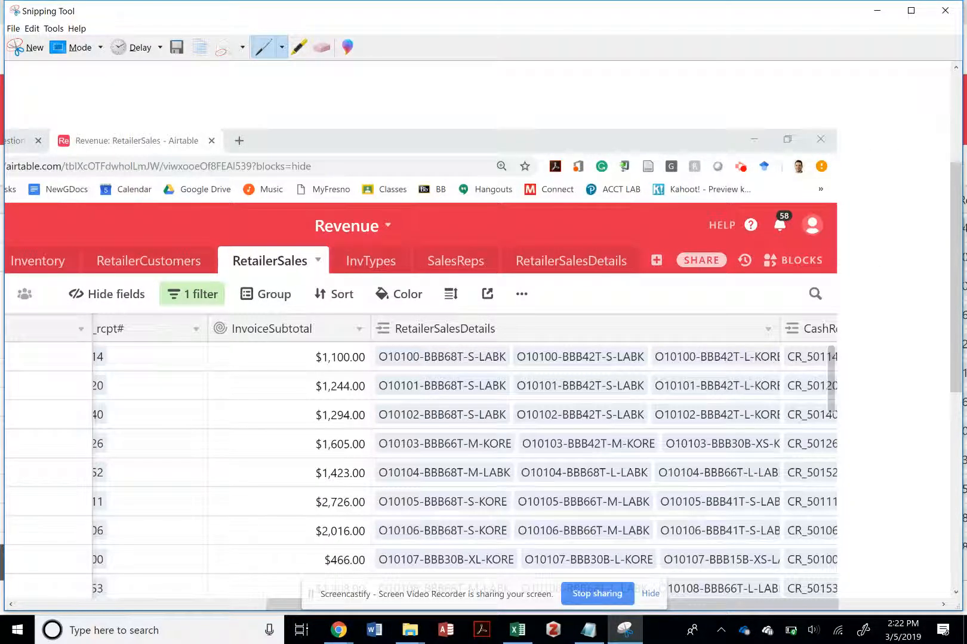
scroll(478, 334, "down", 3)
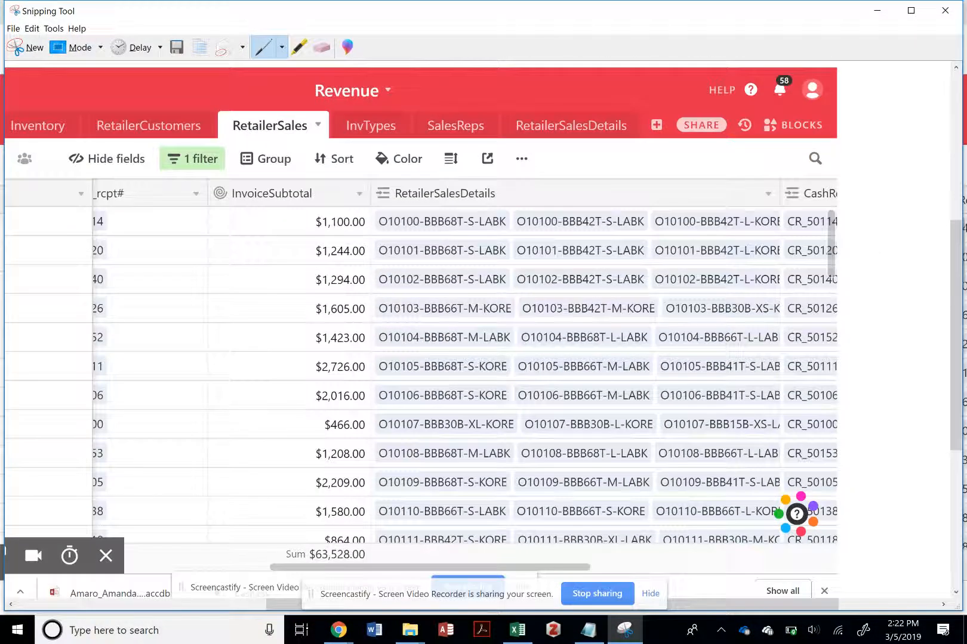
scroll(477, 334, "down", 2)
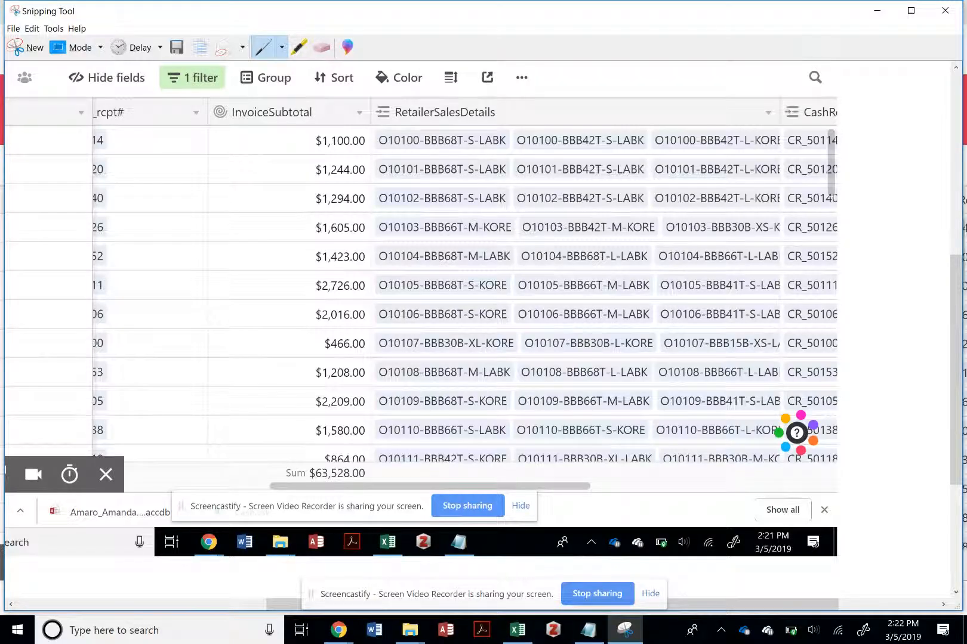